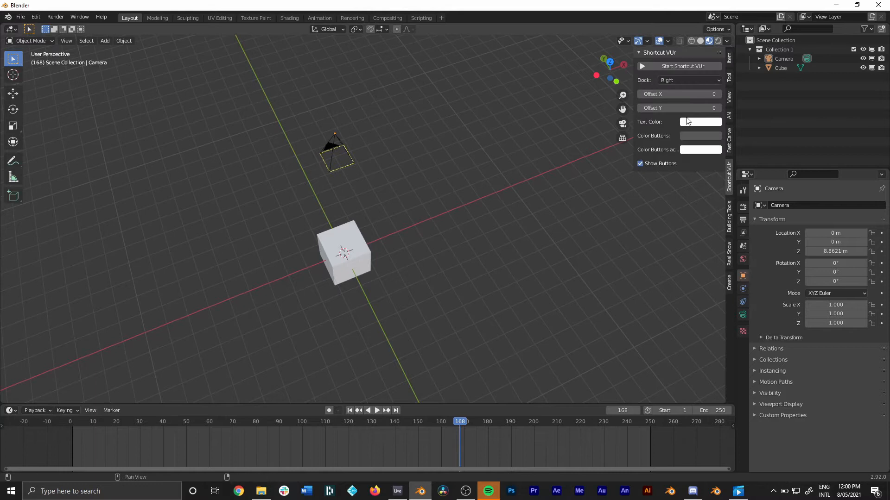
Start the Shortcut VUr key display and collapse its settings.
click(645, 67)
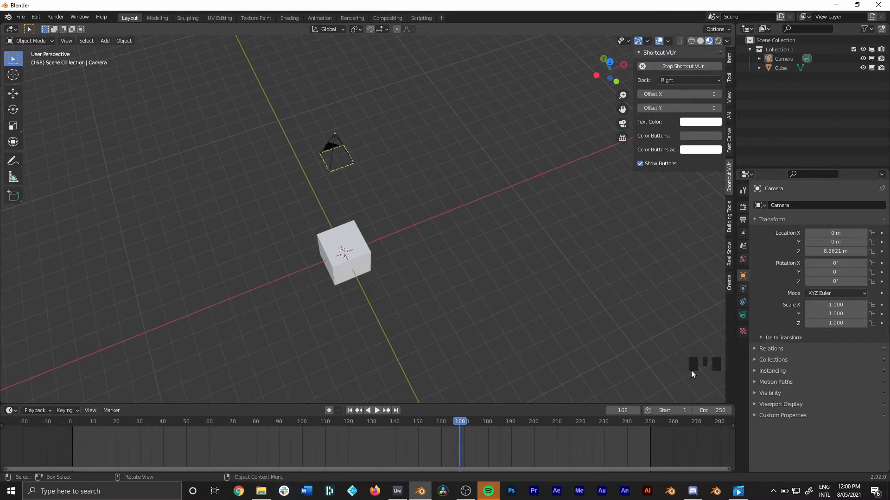
click(638, 52)
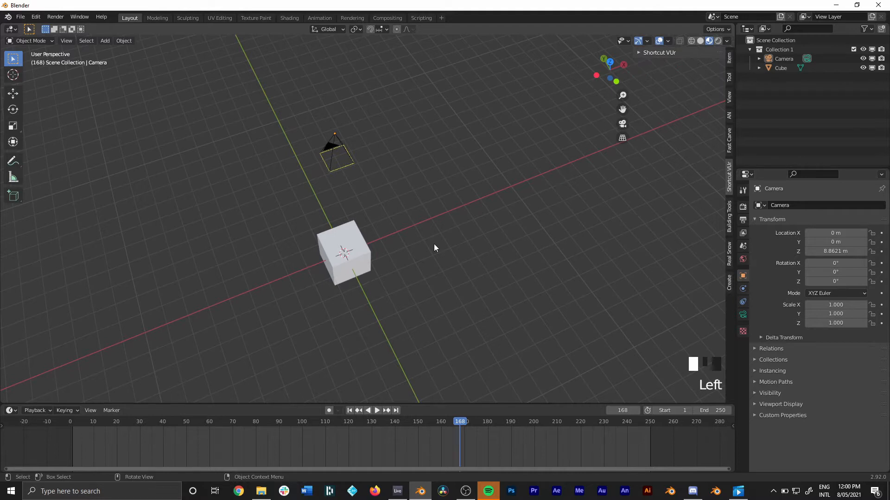
Delete the camera and the cube from the scene.
shift+middle_drag(398, 224, 420, 254)
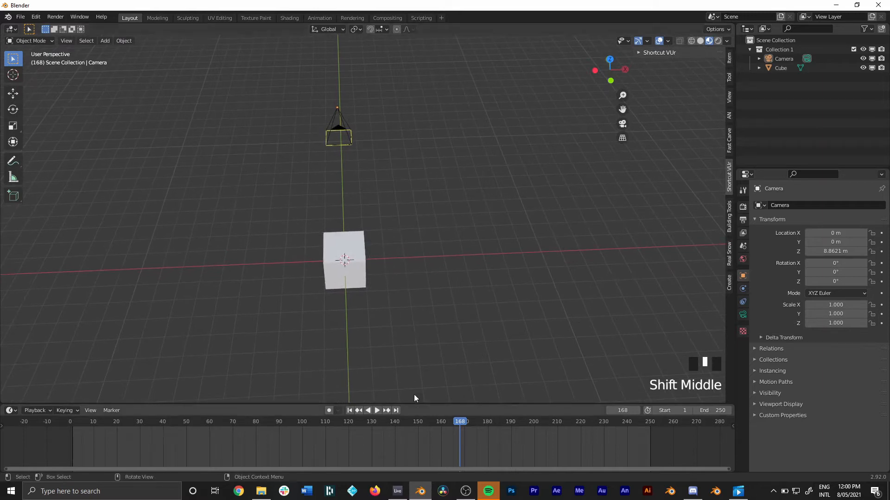
shift+middle_drag(388, 170, 399, 230)
drag(285, 107, 380, 336)
key(x)
click(388, 328)
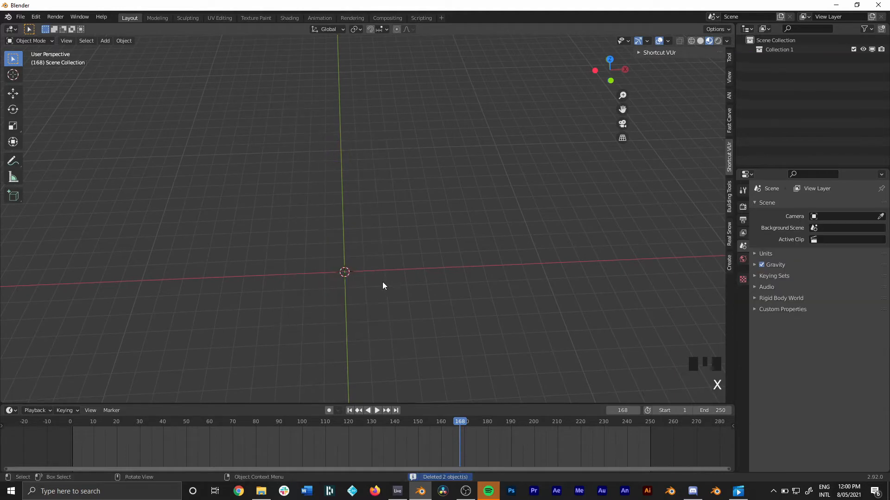
Add a mesh plane at the origin and scale it by a factor of 10.
shift+middle_drag(346, 282, 355, 245)
key(shift+a)
mouse_move(337, 219)
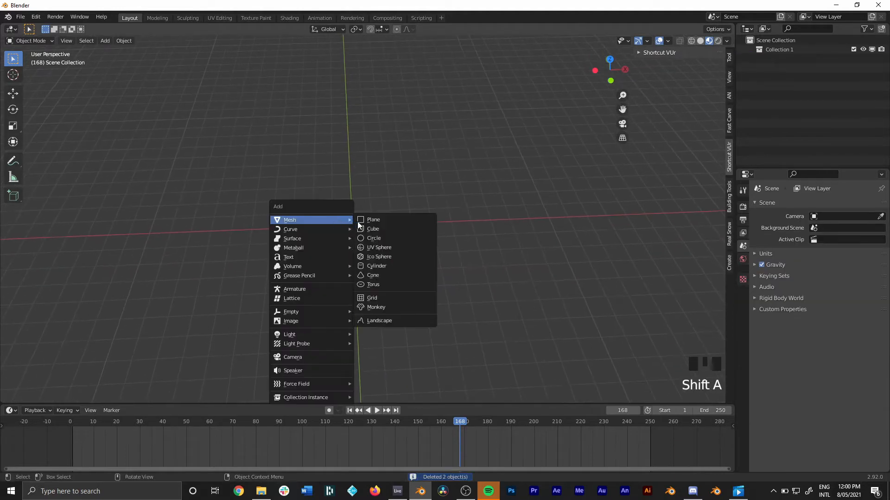
click(373, 220)
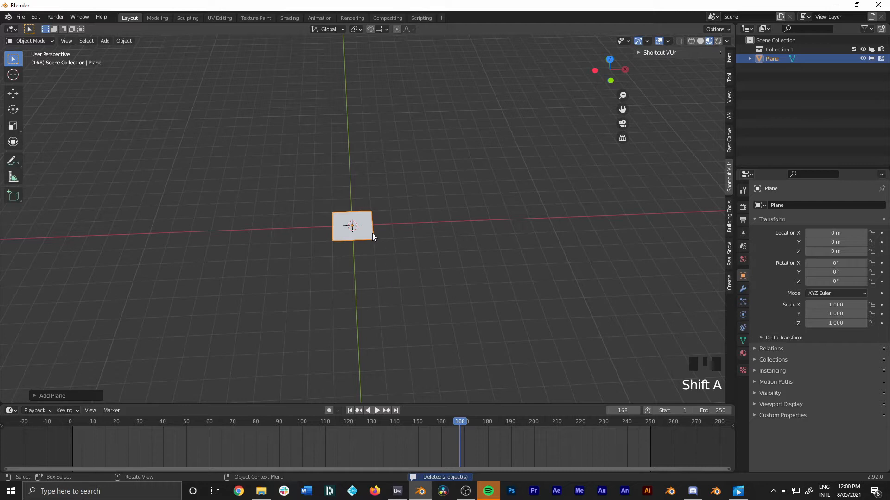
text(s)
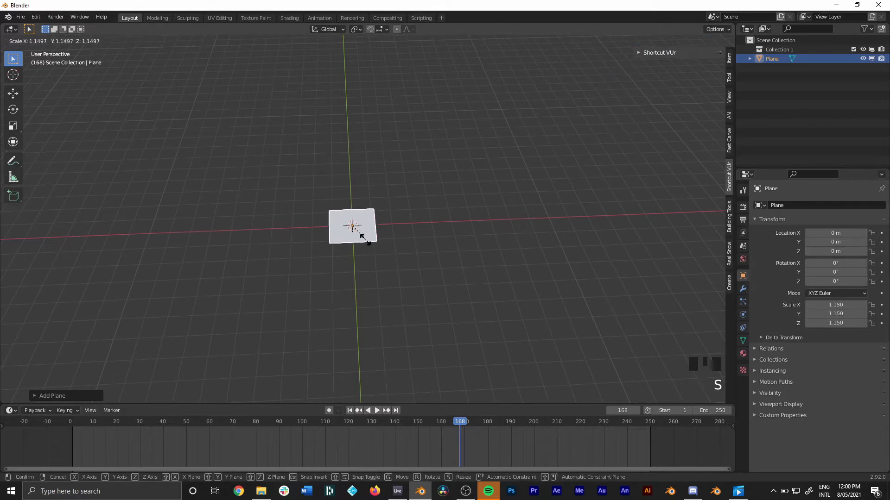
text(10)
key(Return)
shift+middle_drag(358, 272, 365, 229)
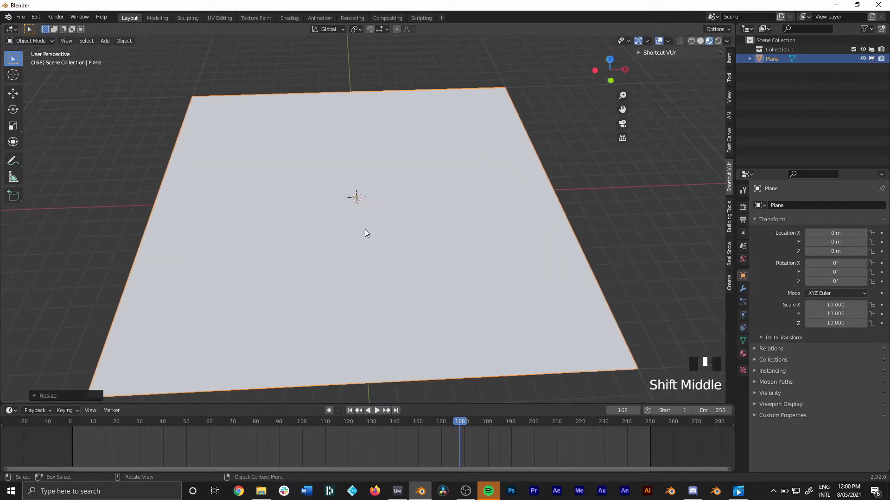
Subdivide the whole plane five times in Edit Mode, then return to Object Mode.
key(Tab)
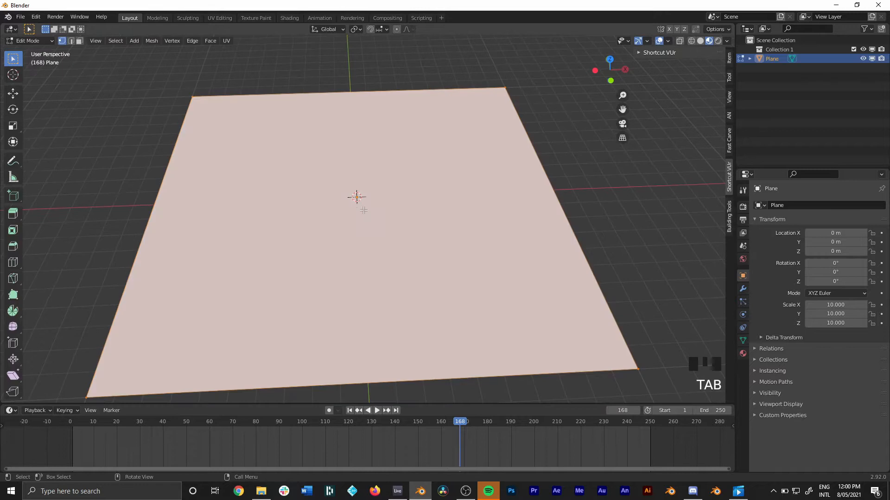
right_click(392, 171)
click(384, 171)
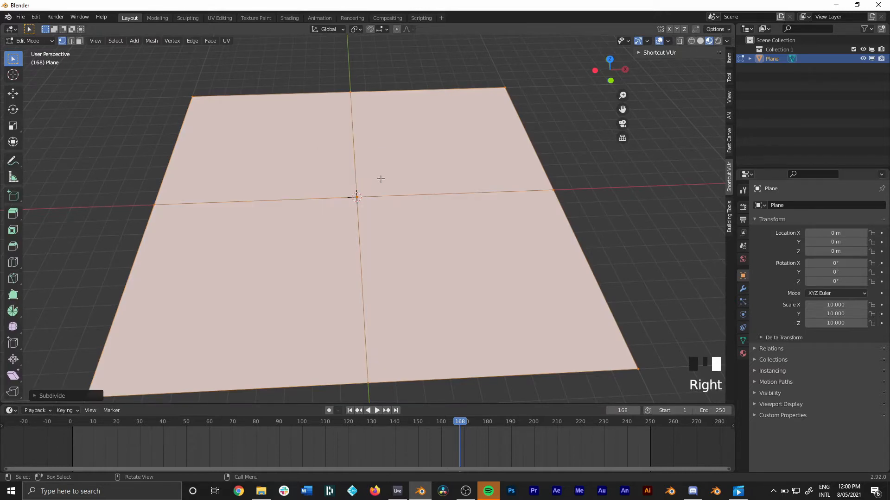
key(shift+r)
key(shift+r)
key(shift+r)
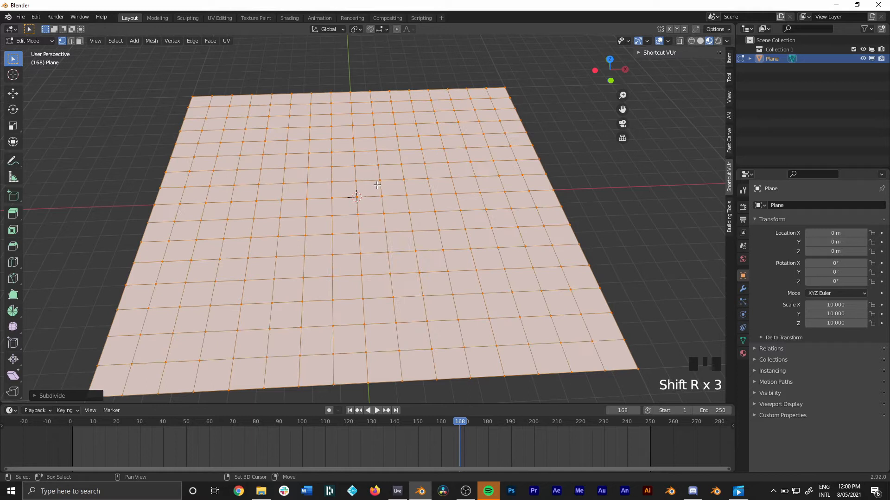
key(shift+r)
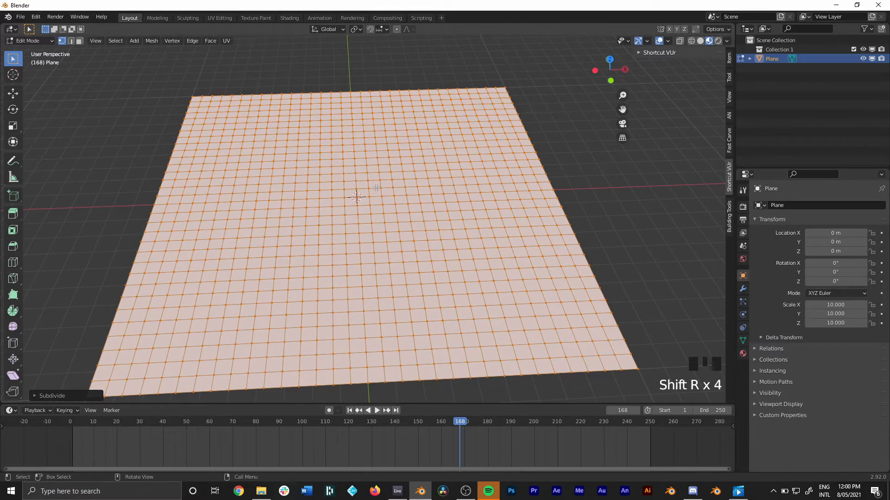
key(Tab)
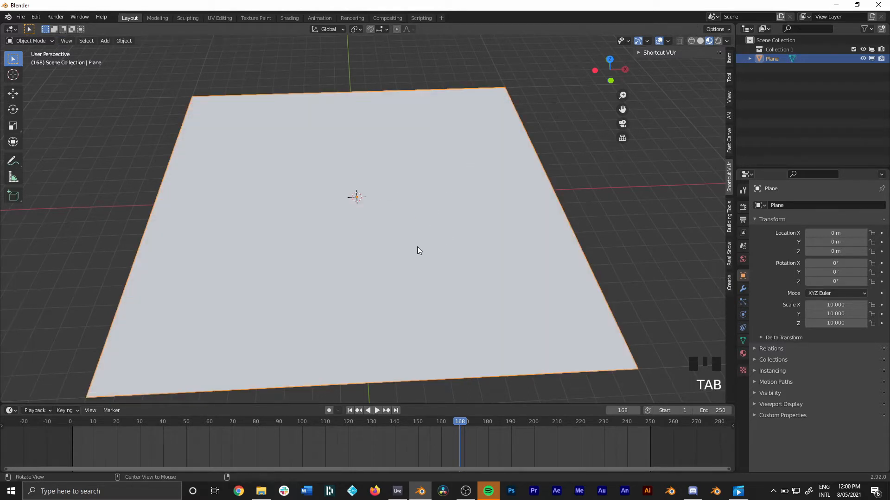
Add a Displace modifier to the subdivided plane.
middle_drag(417, 248, 434, 259)
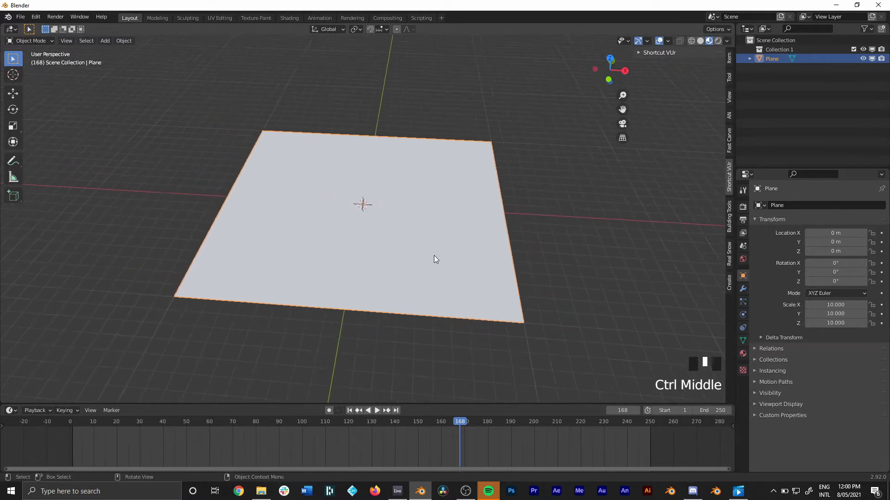
click(743, 289)
click(795, 206)
click(773, 263)
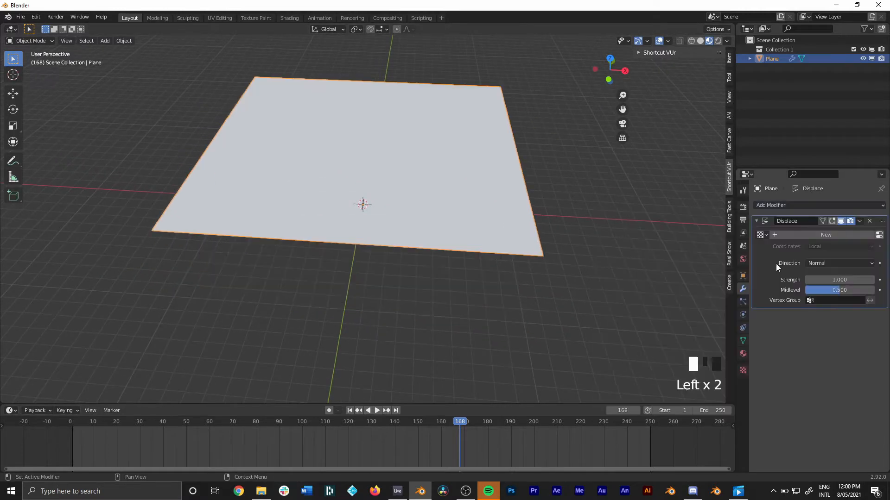
Create a new texture for the Displace modifier and set its type to Clouds.
click(827, 235)
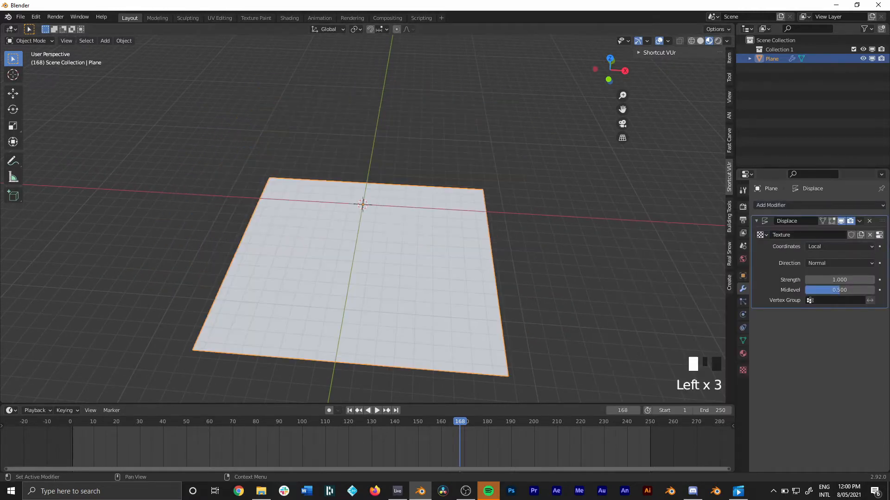
click(879, 235)
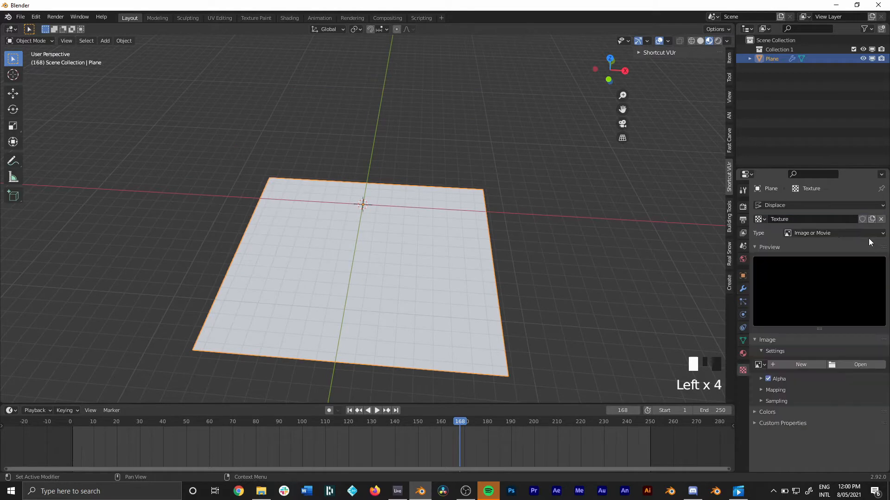
click(813, 233)
click(813, 264)
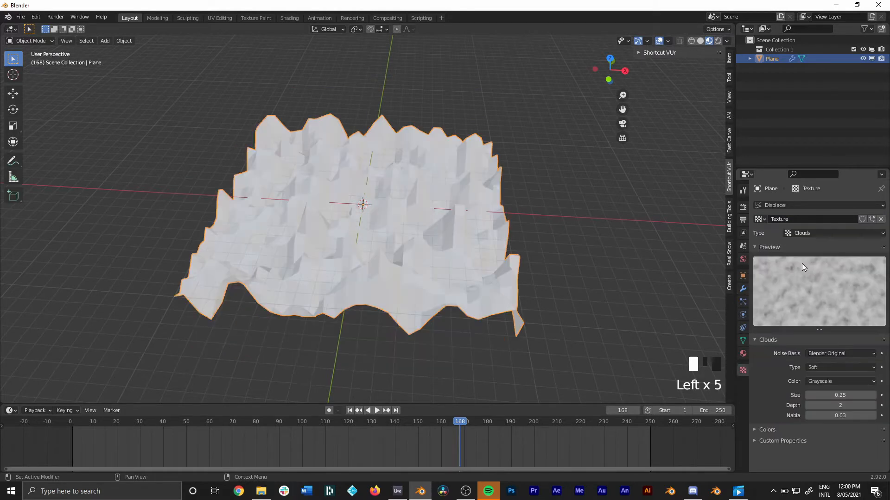
Switch the viewport to solid shading and inspect the displaced terrain from several angles.
click(699, 41)
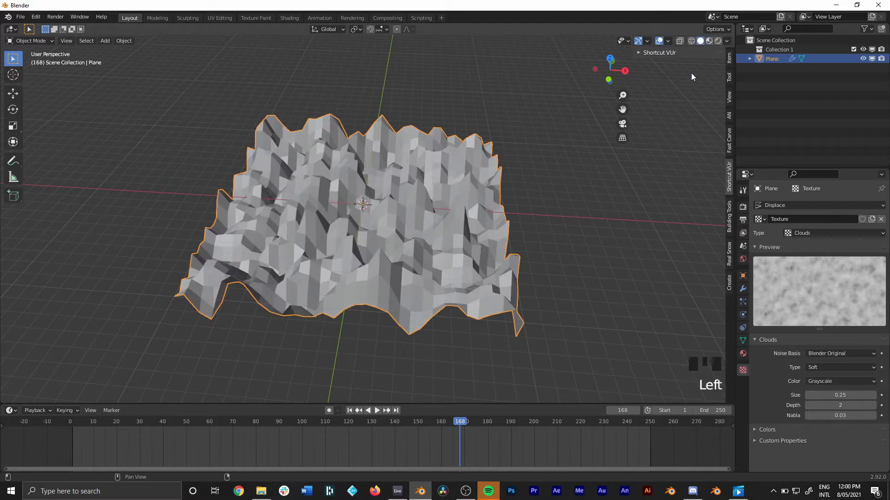
mouse_move(505, 284)
middle_down()
mouse_move(507, 304)
mouse_move(491, 298)
mouse_move(522, 296)
mouse_move(502, 311)
middle_up()
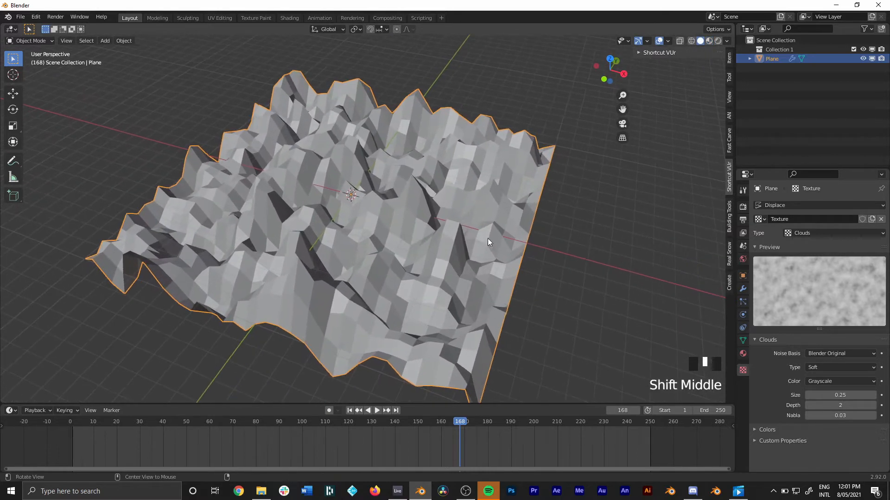
middle_drag(487, 238, 415, 218)
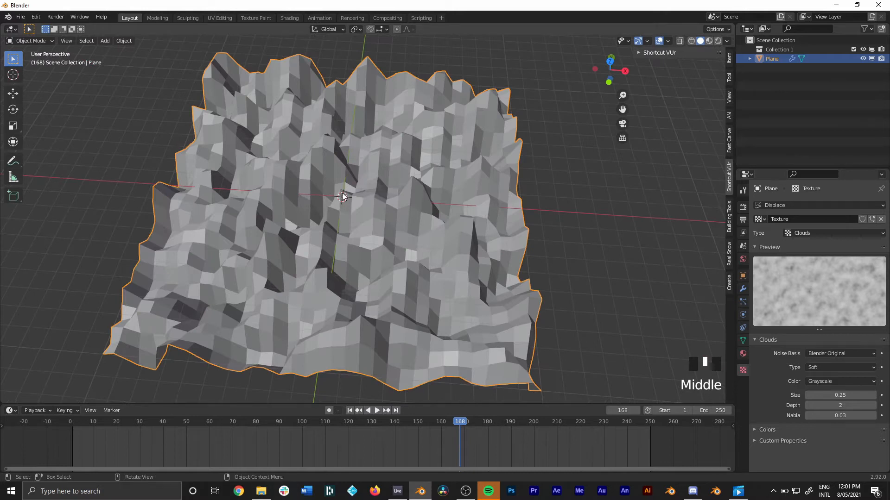
Add a Bezier circle at the origin, scale it by 10, and enlarge it further until it surrounds the terrain.
key(shift+a)
mouse_move(336, 200)
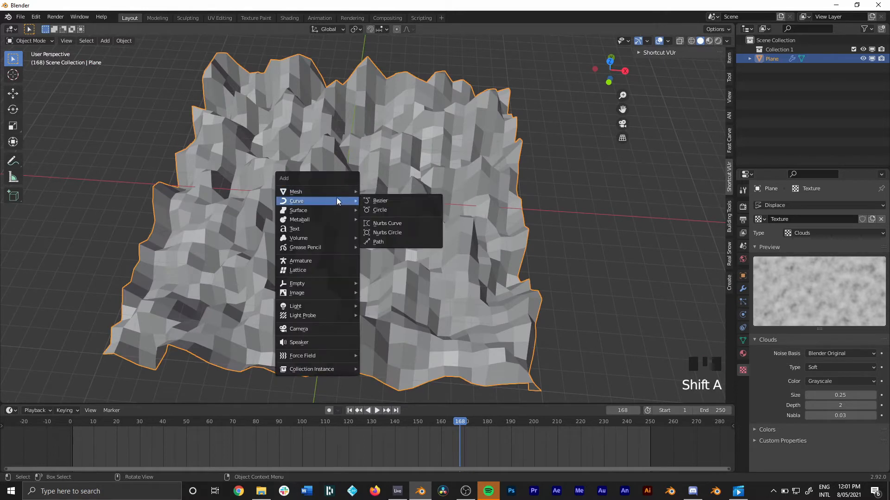
click(376, 211)
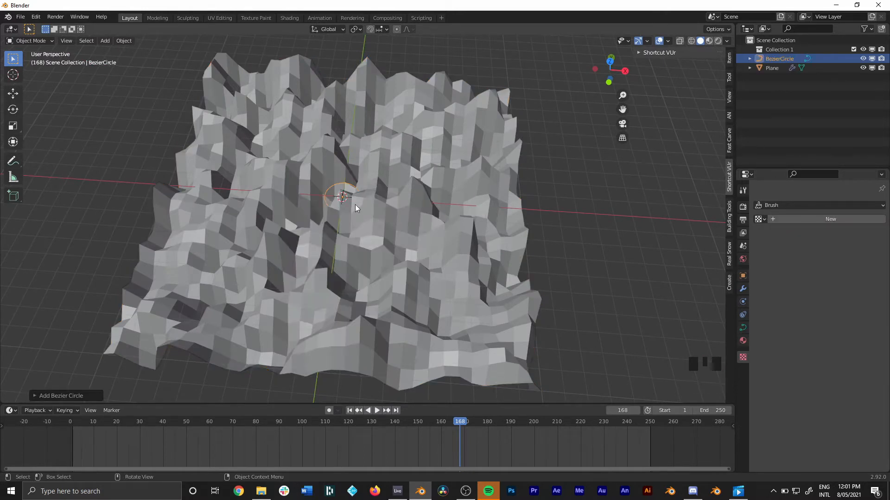
text(s10)
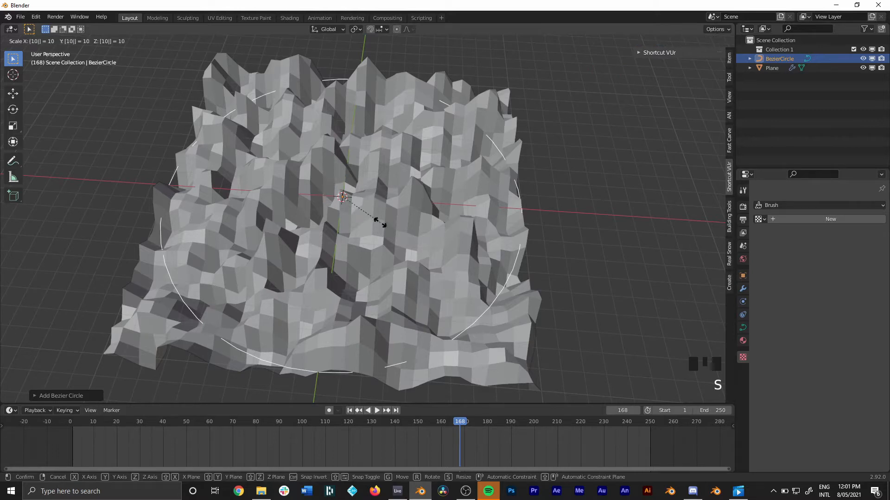
text(s)
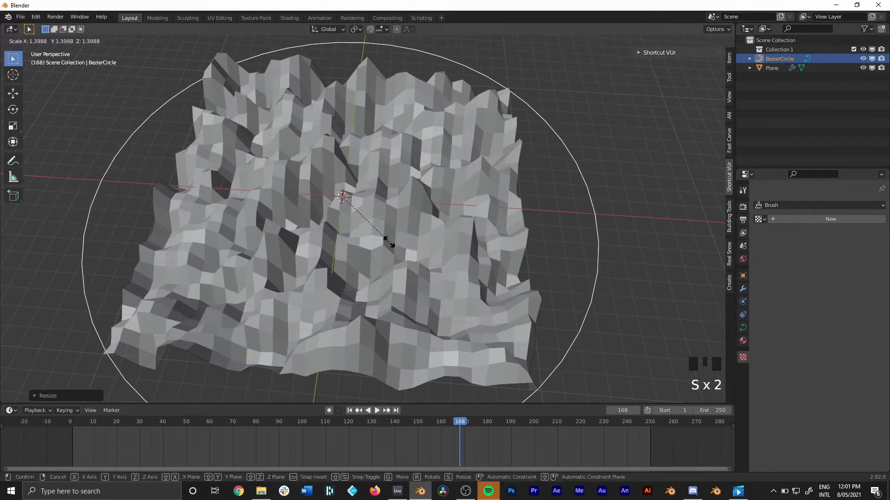
click(407, 303)
mouse_move(406, 303)
shift+middle_down()
mouse_move(401, 311)
mouse_move(405, 287)
shift+middle_up()
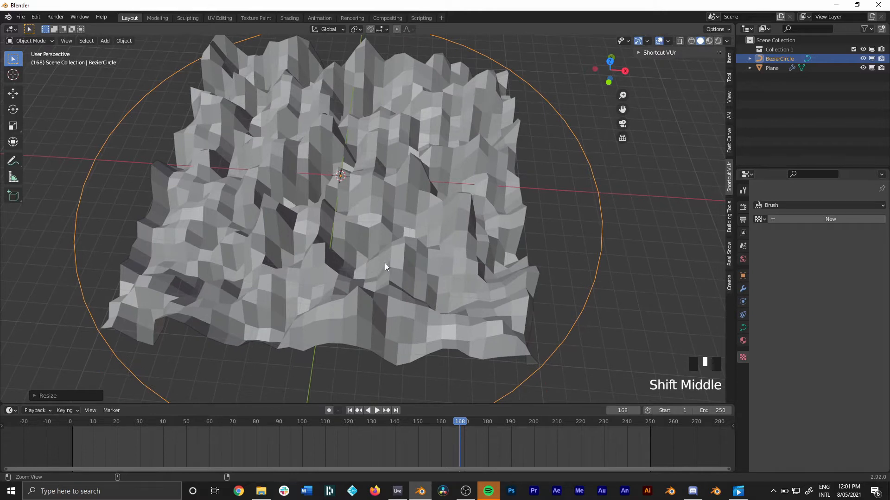
Add a Plain Axes empty at the centre of the terrain.
ctrl+middle_drag(381, 246, 344, 190)
key(shift+a)
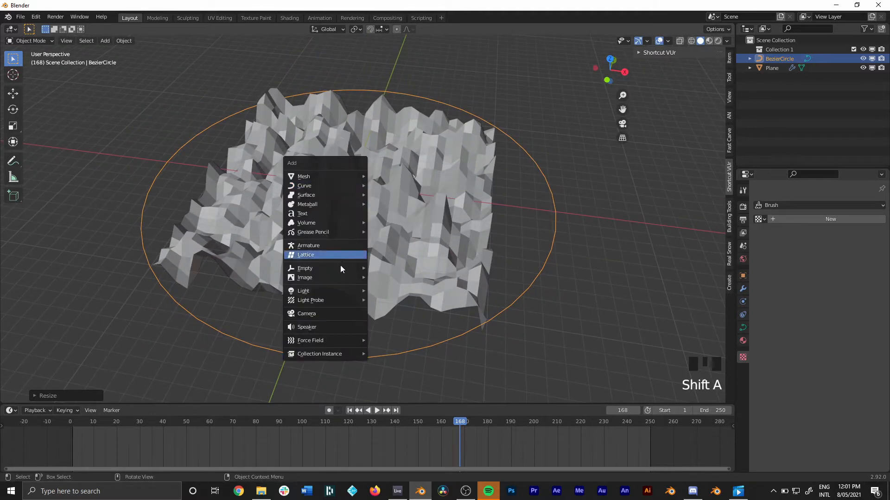
mouse_move(340, 268)
click(392, 269)
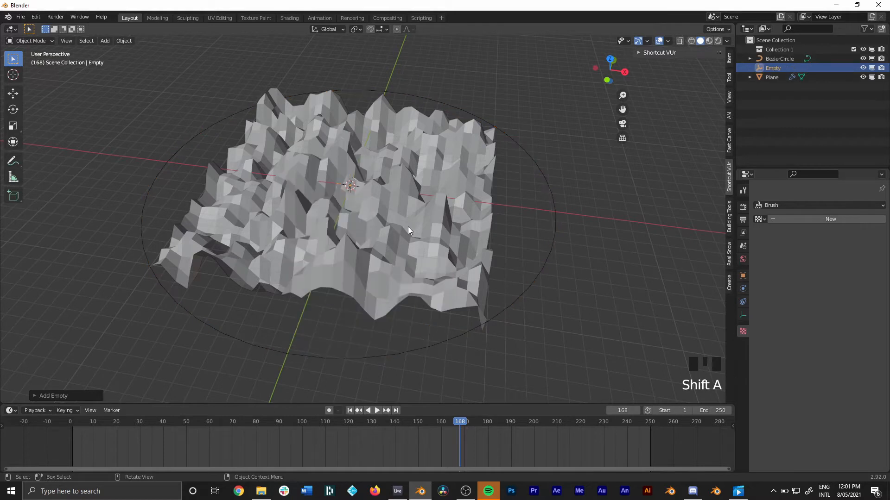
Give the empty a Follow Path constraint with the Bezier circle as its target.
click(743, 302)
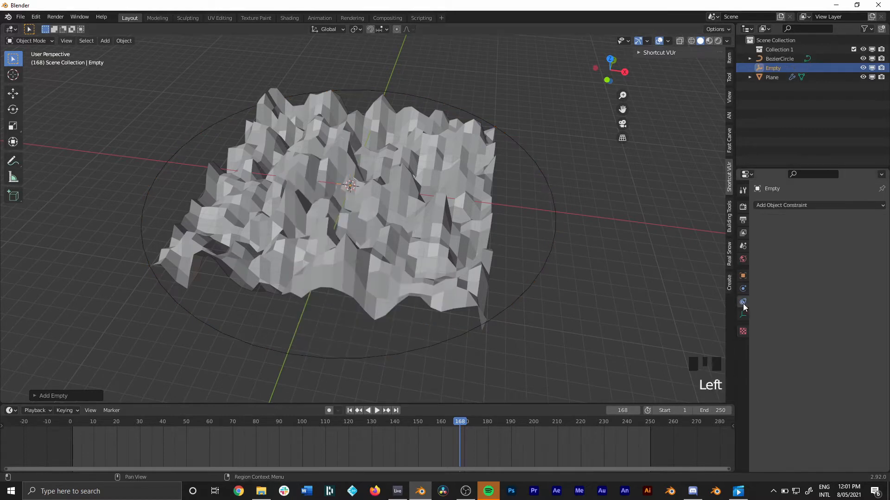
click(786, 205)
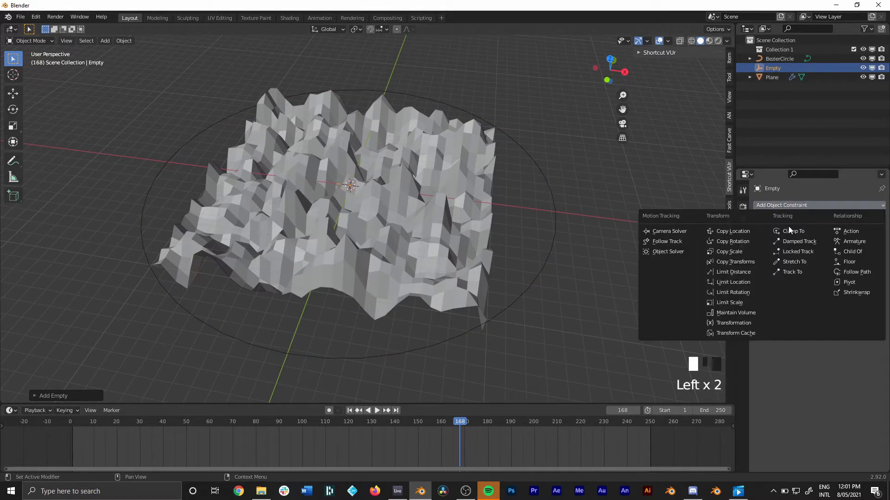
click(856, 272)
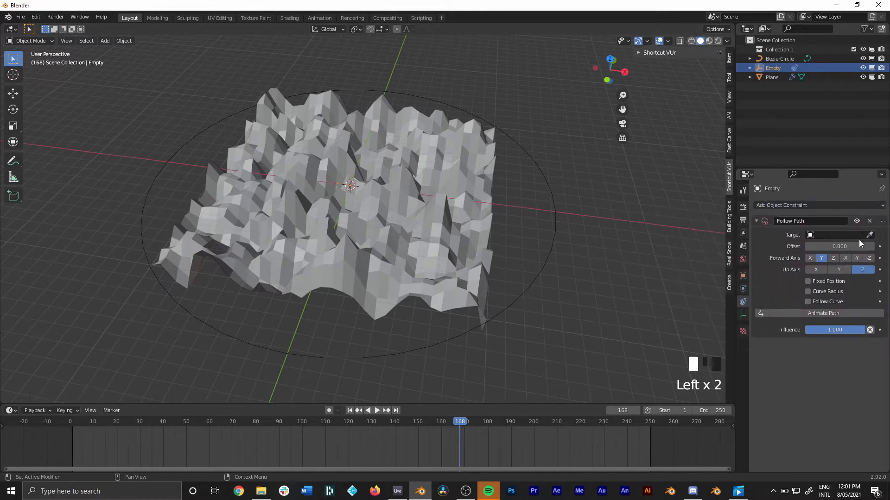
click(869, 235)
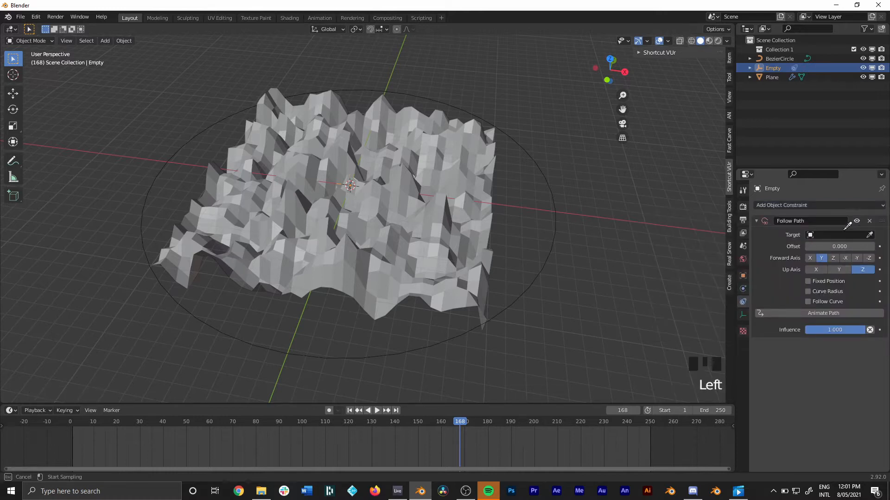
click(564, 204)
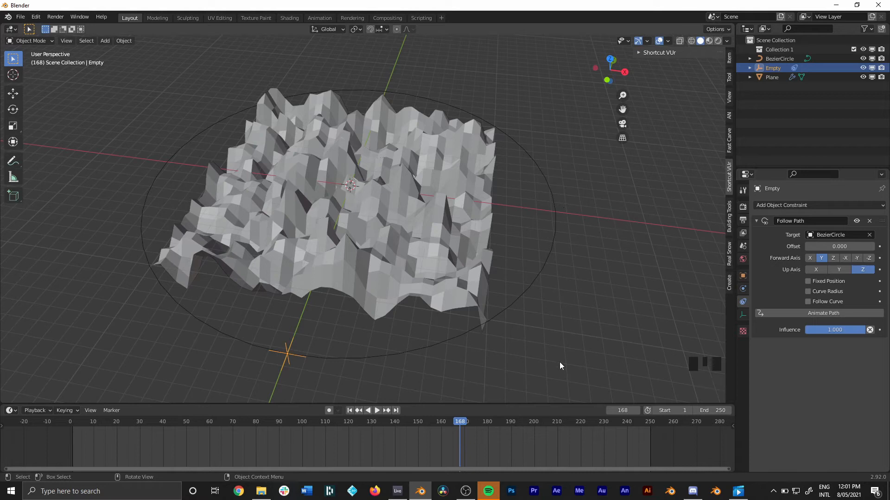
Insert a keyframe on the Follow Path constraint's offset of 0 at frame 1.
key(shift+Left)
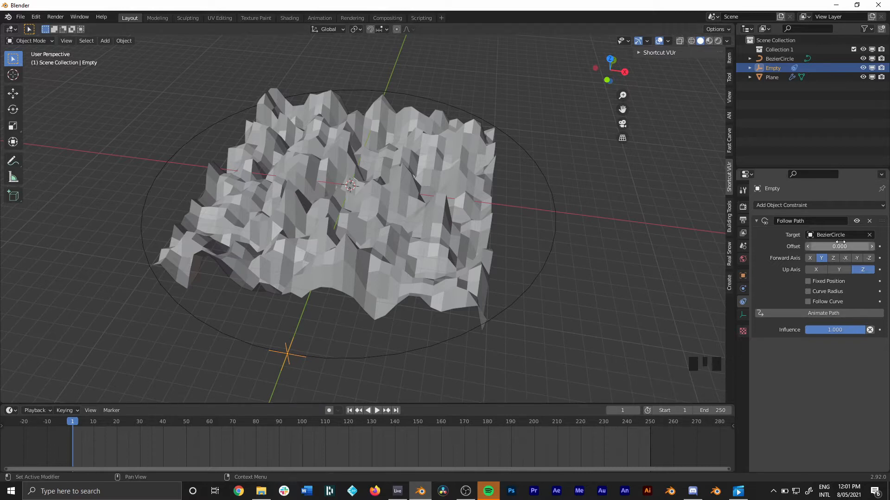
key(i)
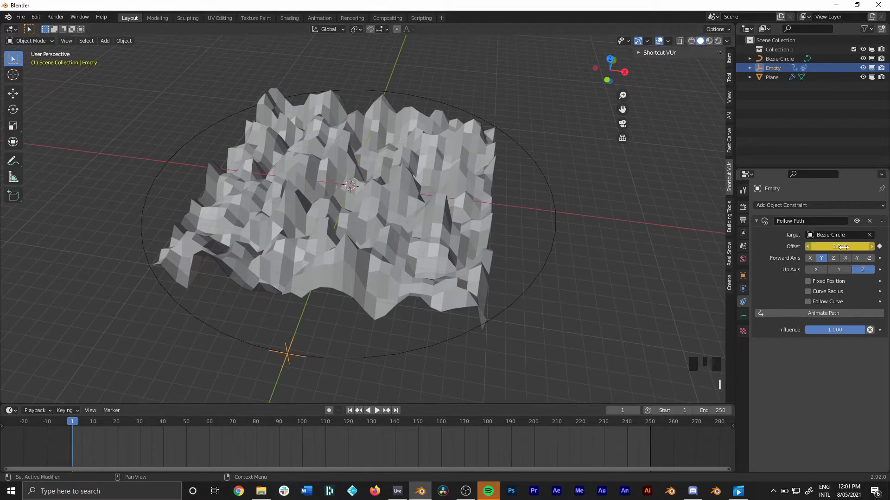
Keyframe the Follow Path offset at 100 on frame 251 and play the animation from frame 1.
click(650, 422)
key(Right)
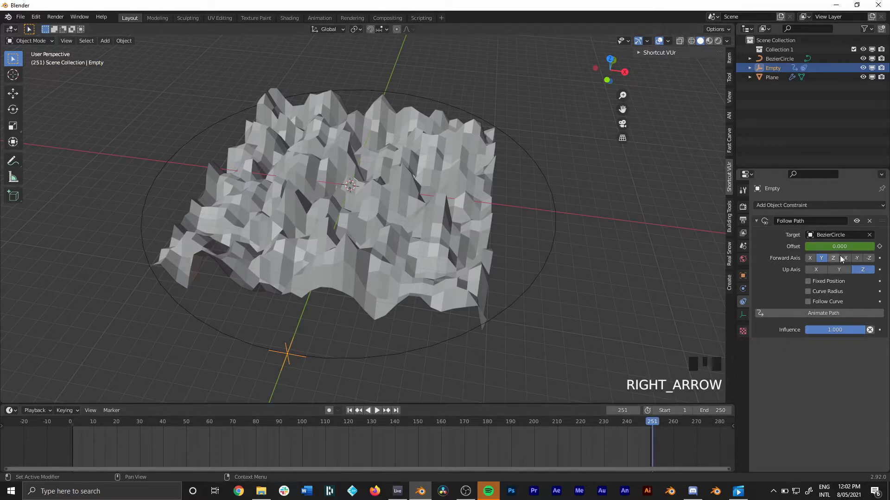
click(823, 247)
text(100)
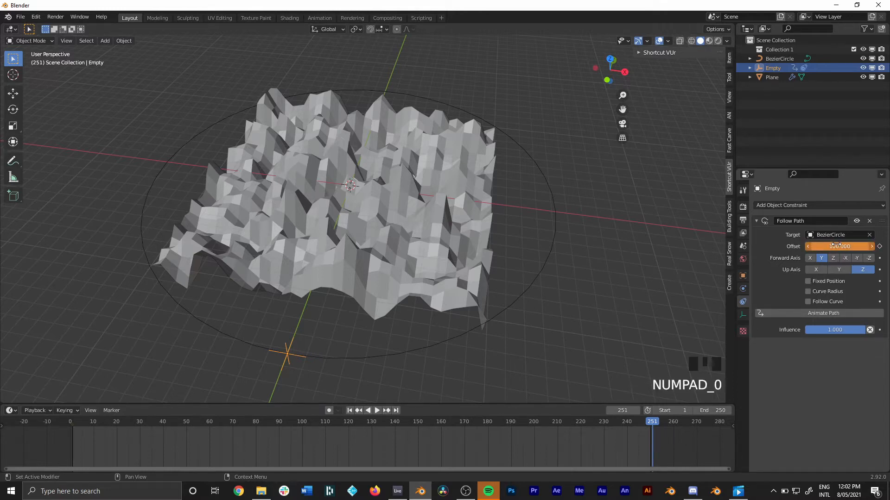
text(i)
key(shift+Left)
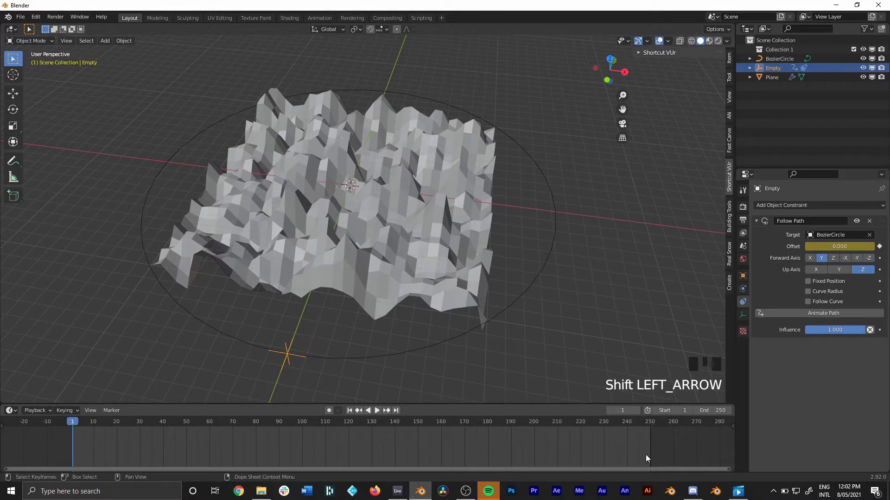
key(space)
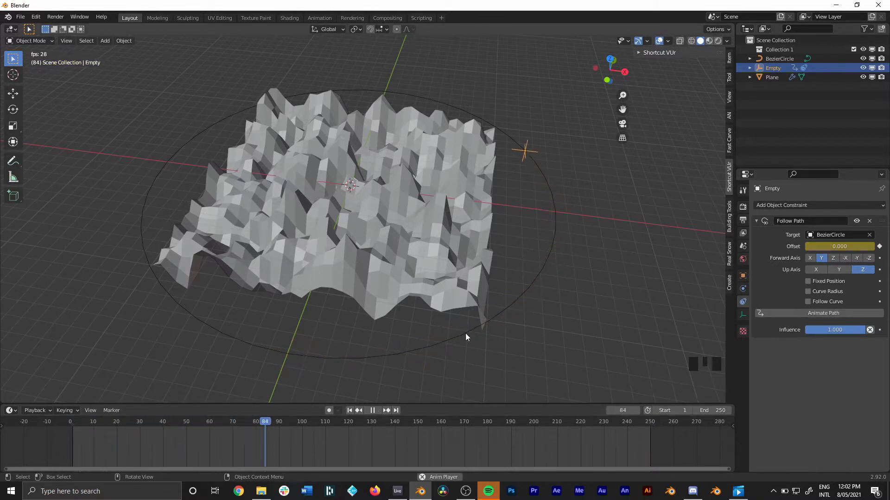
key(space)
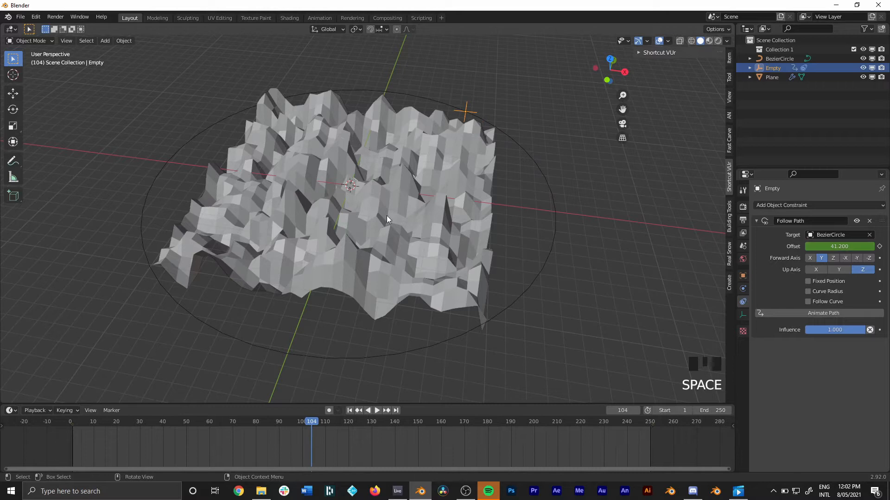
Set the plane's Displace coordinates to Object with the Empty as the object, and play the animation from frame 1.
click(379, 227)
click(743, 288)
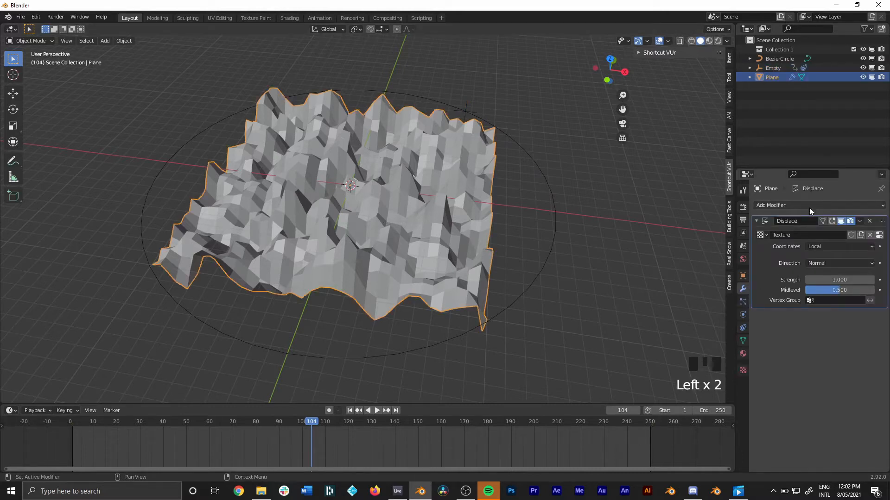
click(832, 247)
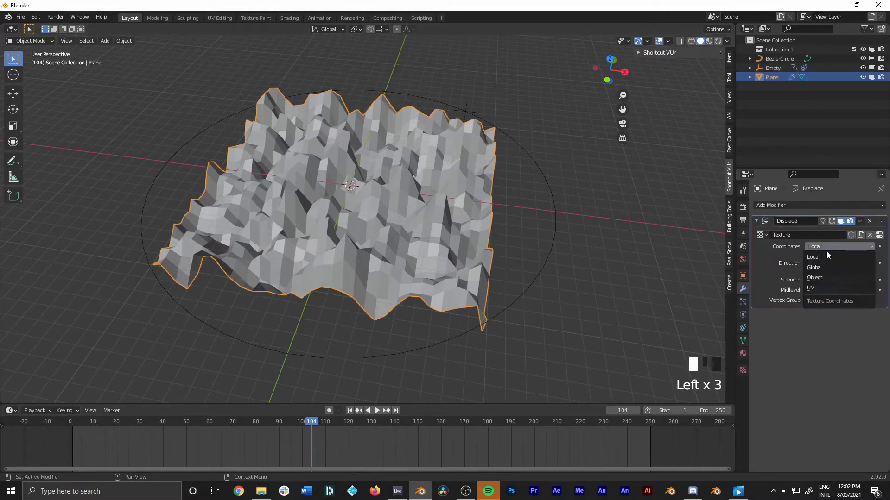
click(818, 276)
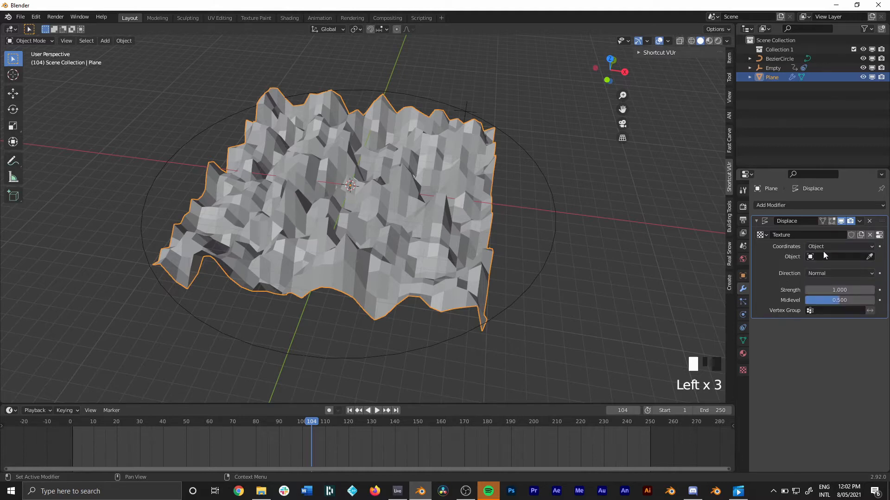
click(870, 258)
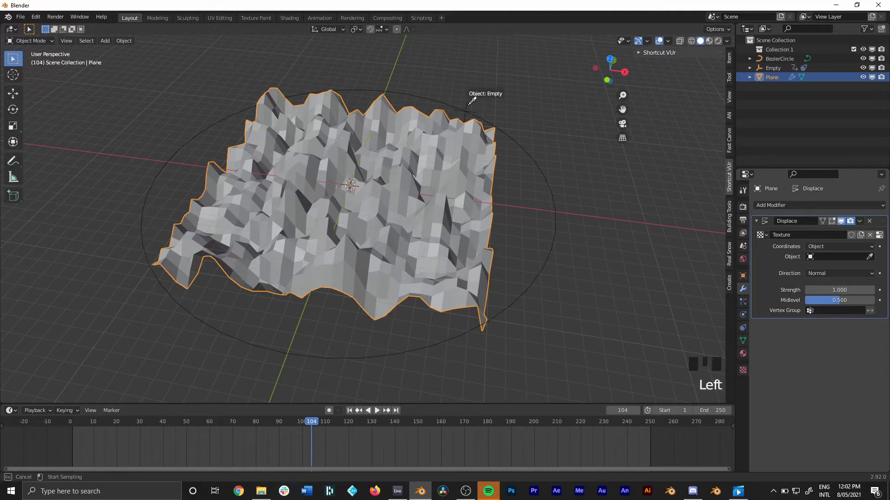
click(469, 110)
key(shift+Left)
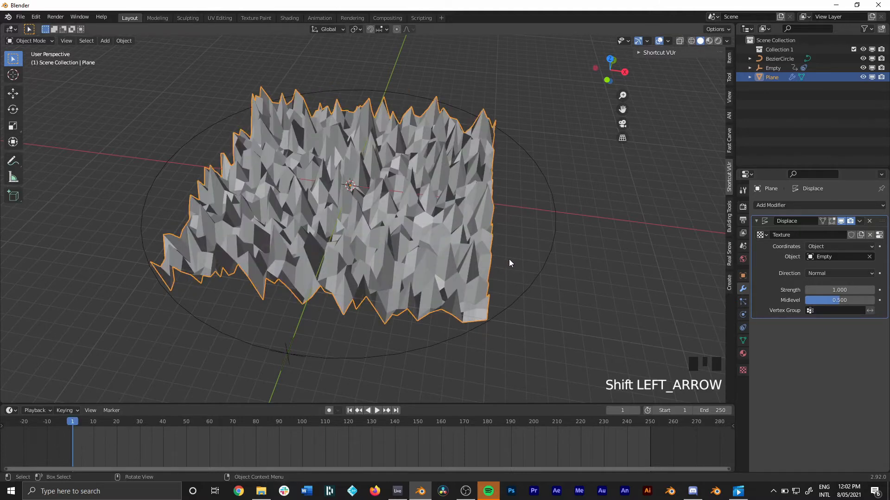
key(space)
key(space)
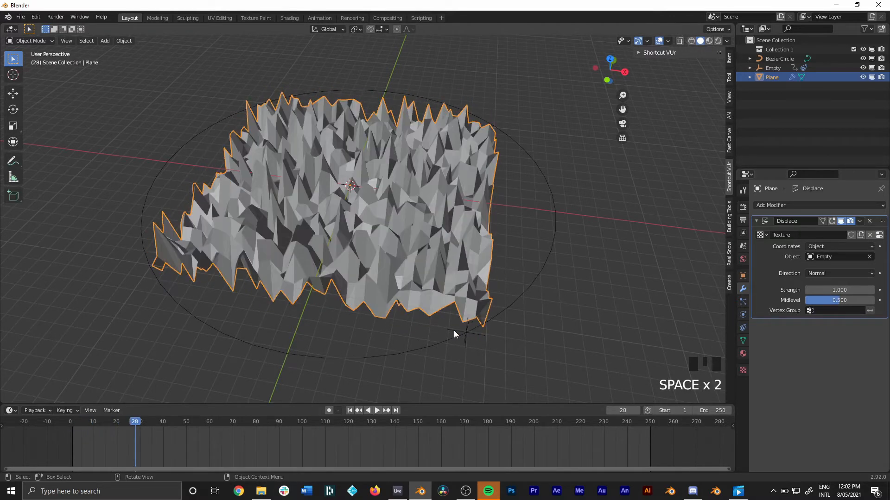
Set the size of the plane's Clouds displacement texture to 5.
click(467, 334)
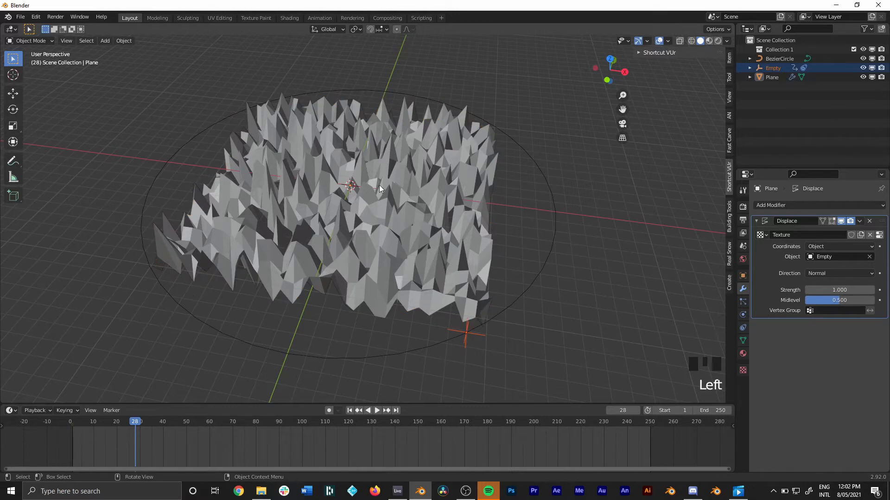
click(744, 371)
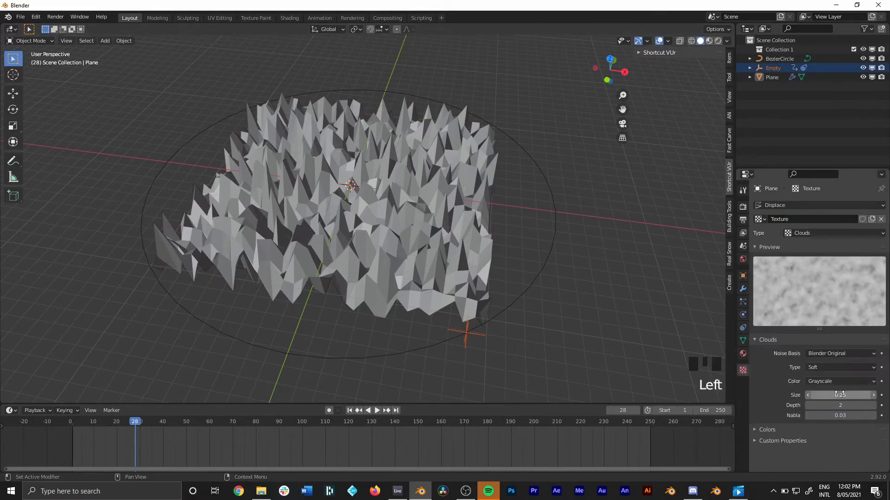
click(840, 395)
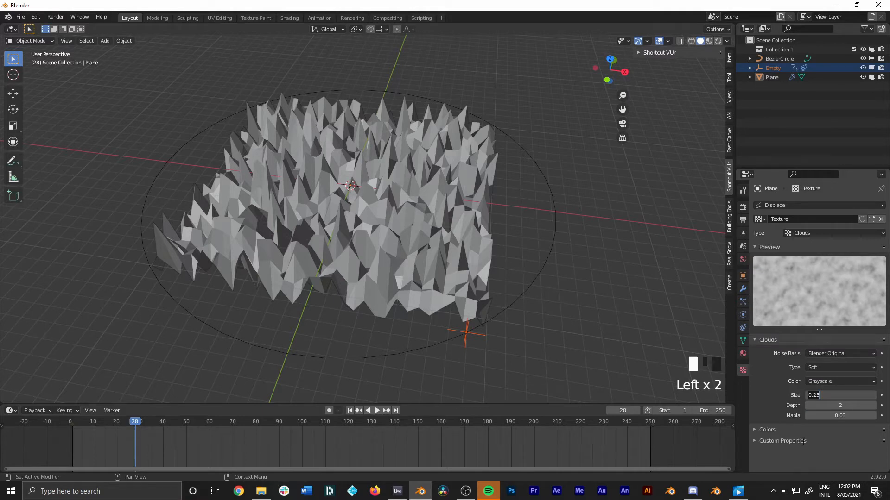
text(5)
key(Return)
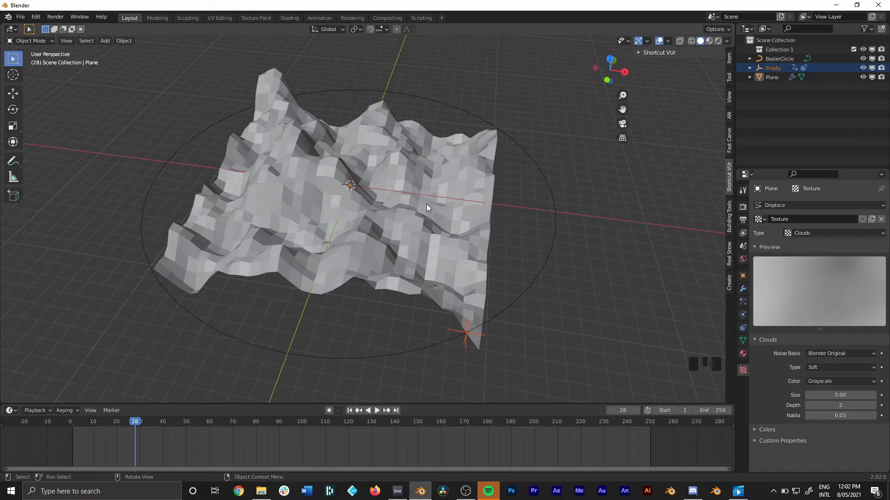
Shade the terrain plane smooth and preview its animation.
right_click(343, 169)
click(357, 190)
click(371, 176)
right_drag(371, 176, 362, 179)
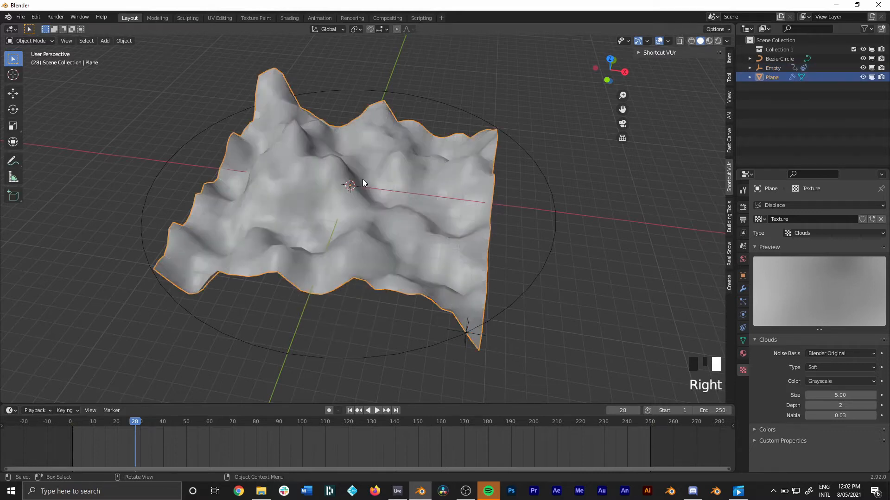
key(space)
middle_drag(392, 229, 380, 260)
key(space)
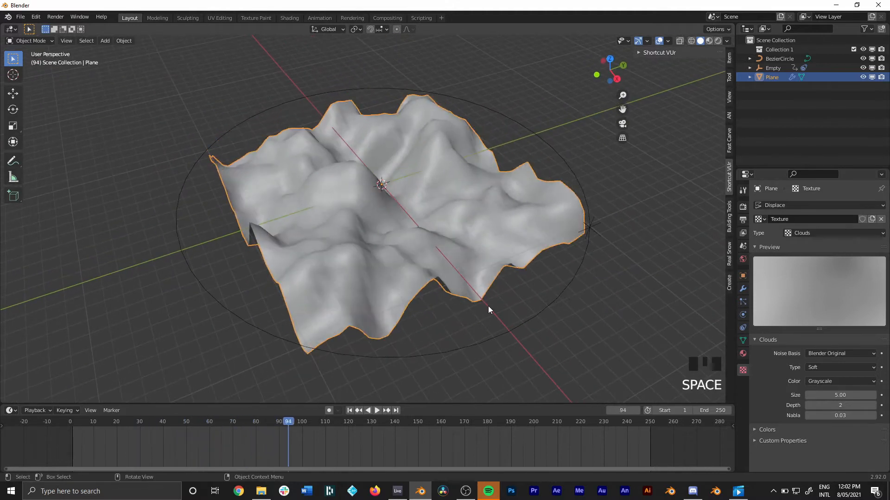
Set the Clouds texture's depth to 0 and preview the terrain's motion.
click(840, 405)
text(0)
key(Return)
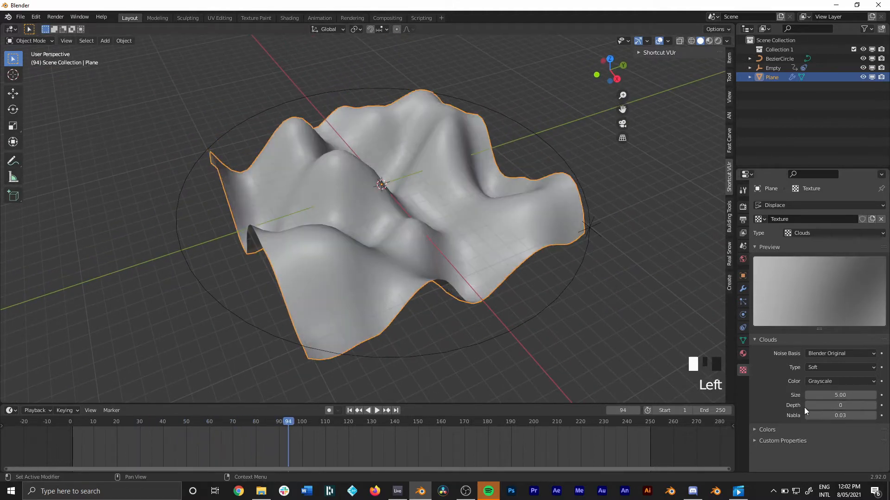
key(space)
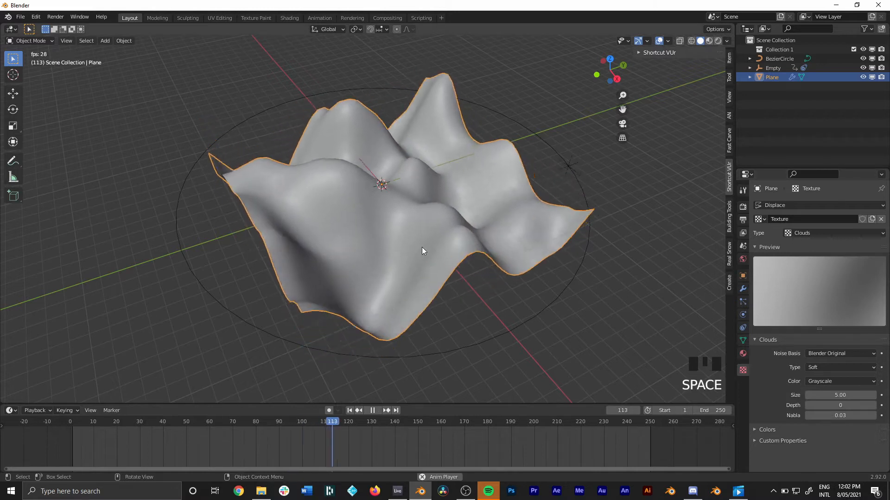
key(space)
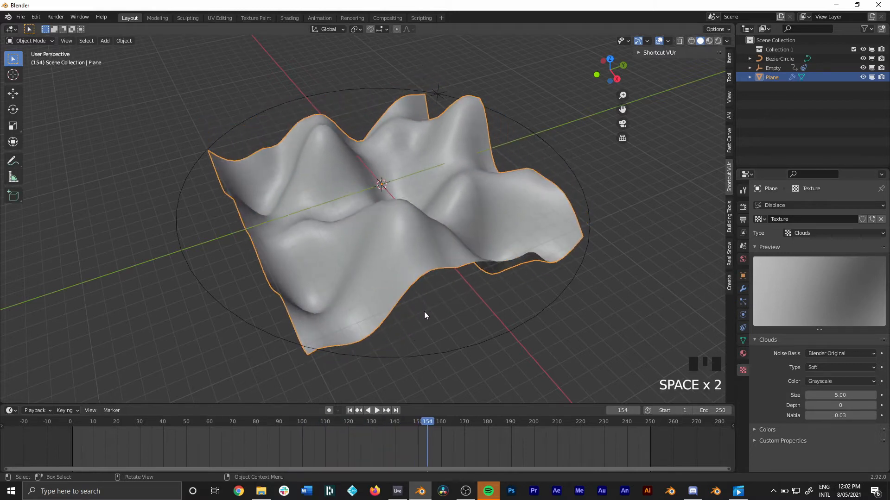
Scale the Bezier circle down until it lies well inside the terrain, and play the animation.
click(497, 345)
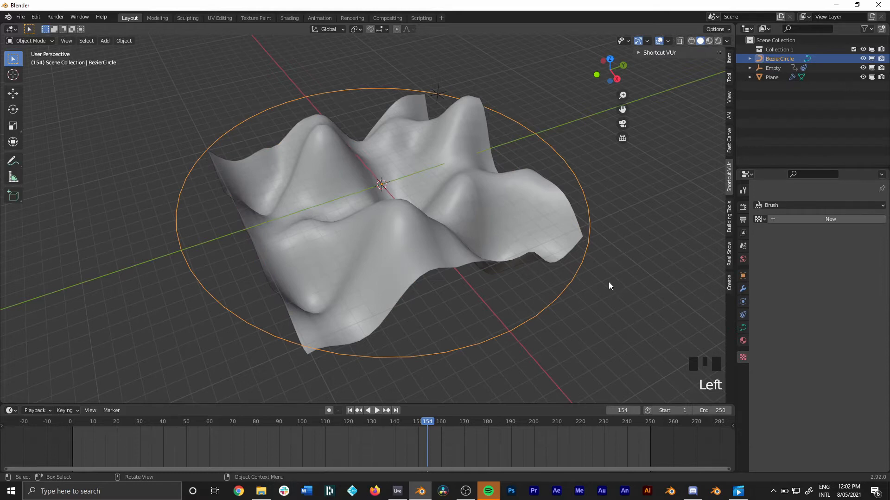
key(s)
click(447, 258)
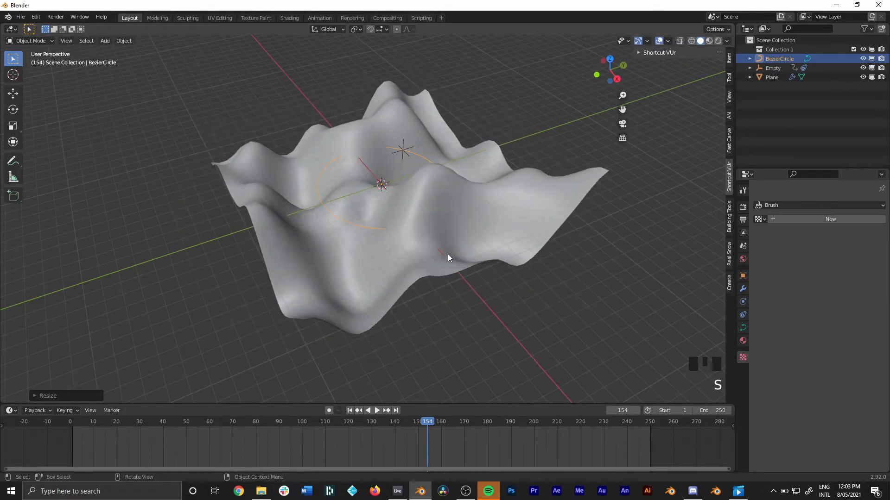
key(space)
ctrl+middle_drag(440, 274, 468, 242)
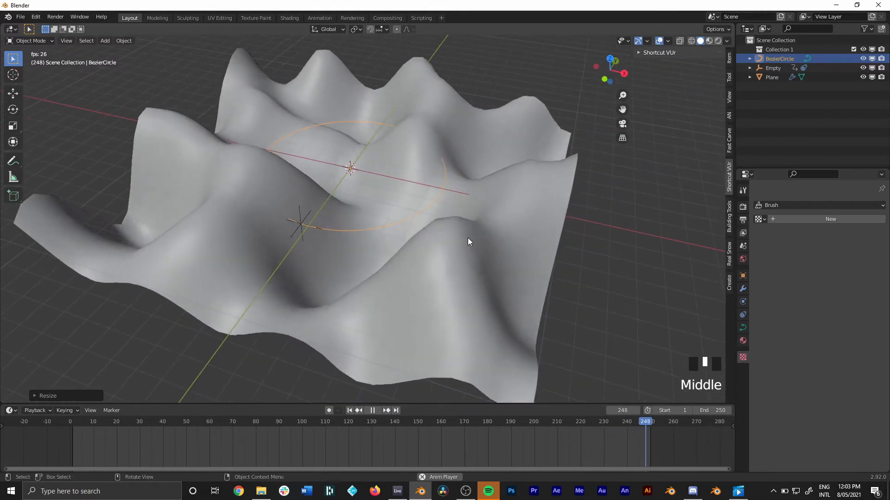
key(space)
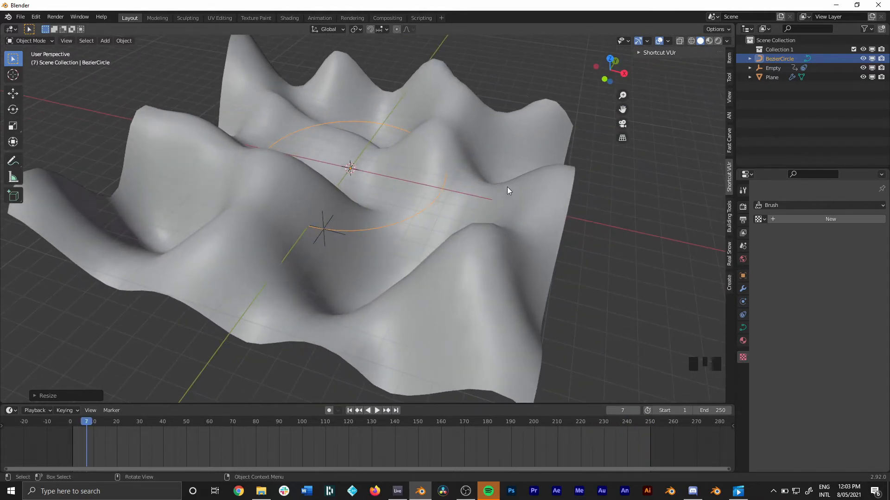
Rotate the Bezier circle so it stands steeply tilted through the terrain, and play the animation.
key(r)
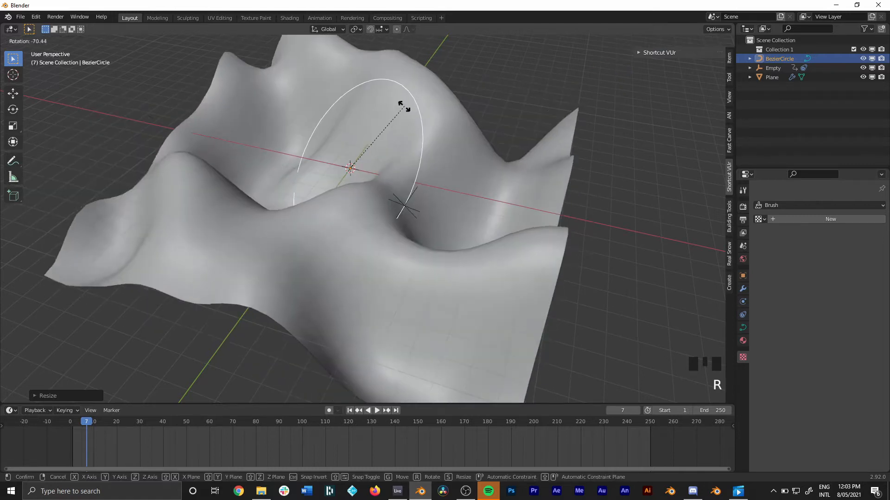
click(430, 143)
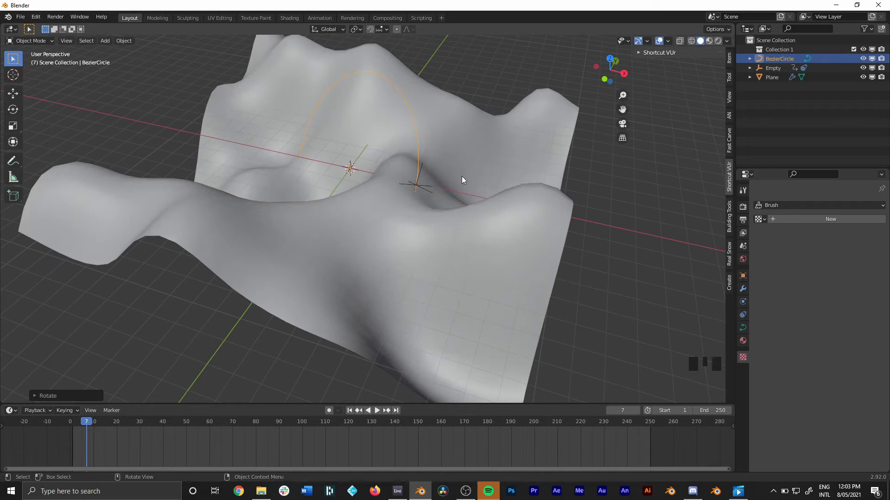
key(space)
middle_drag(446, 212, 424, 219)
key(space)
Collapse the plane's Displace modifier settings and add a Subdivision Surface modifier after it.
click(451, 163)
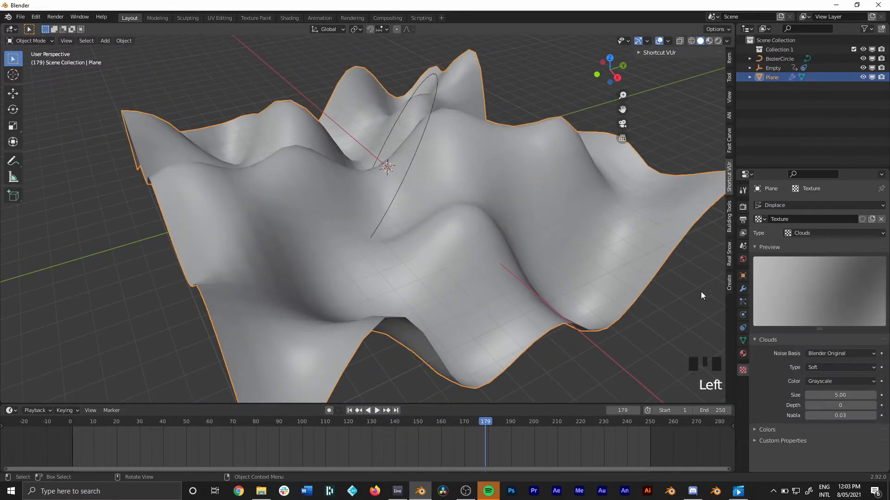
click(743, 288)
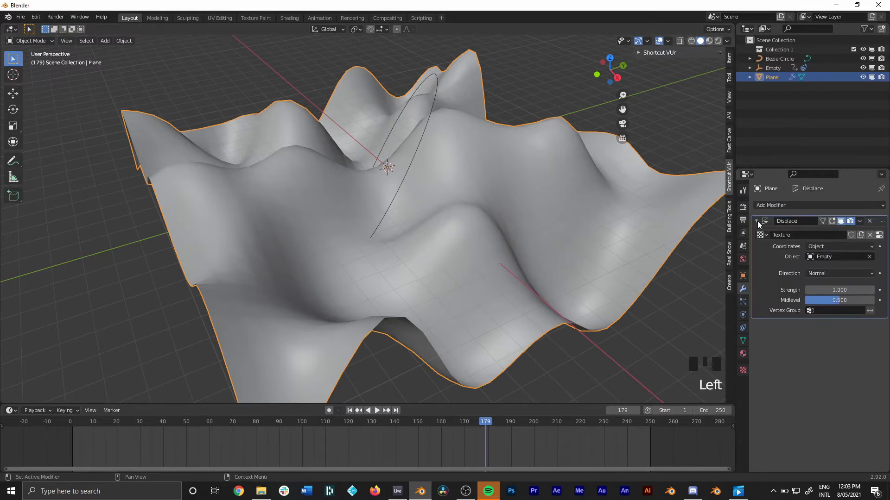
click(757, 221)
click(777, 206)
click(704, 373)
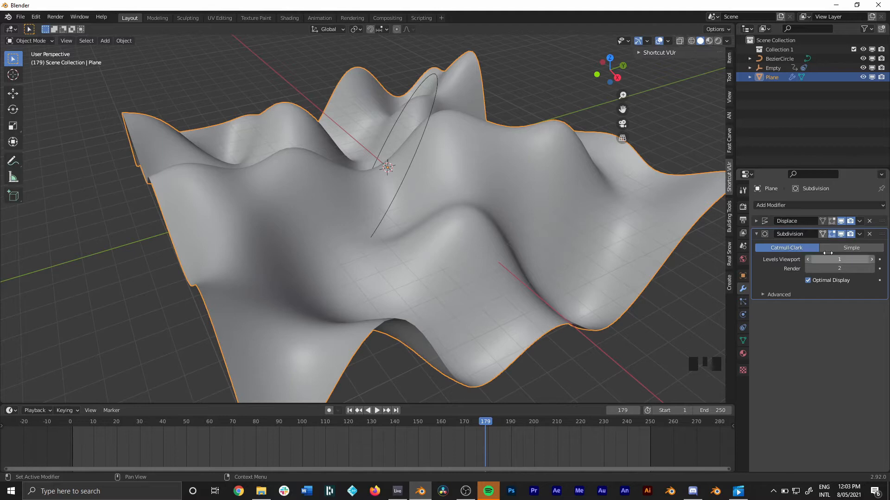
Switch the render engine to Cycles and its feature set to Experimental.
click(743, 207)
click(828, 206)
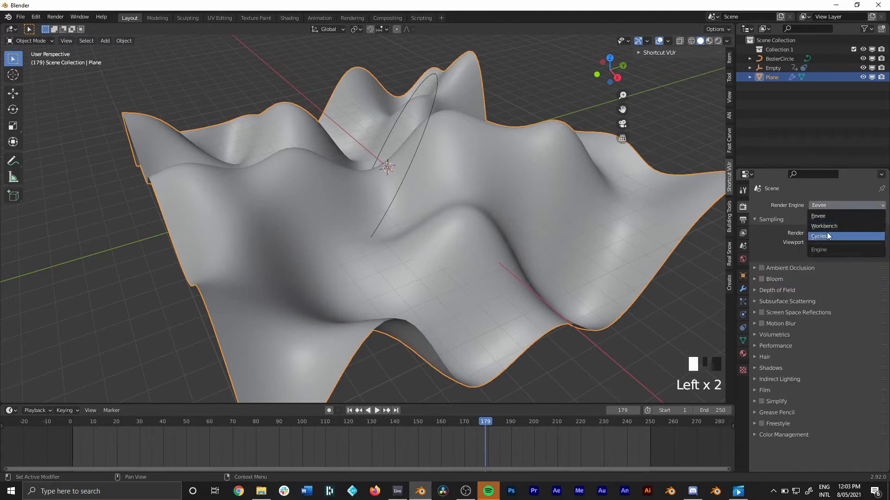
click(827, 238)
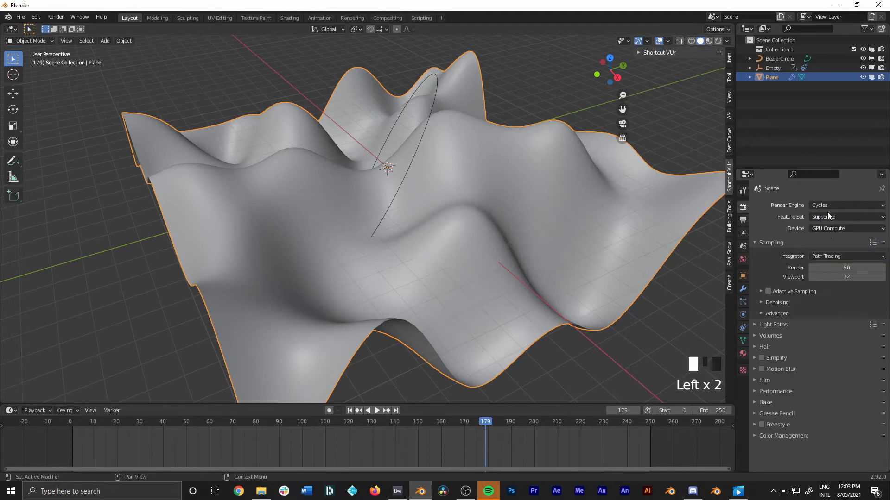
click(823, 218)
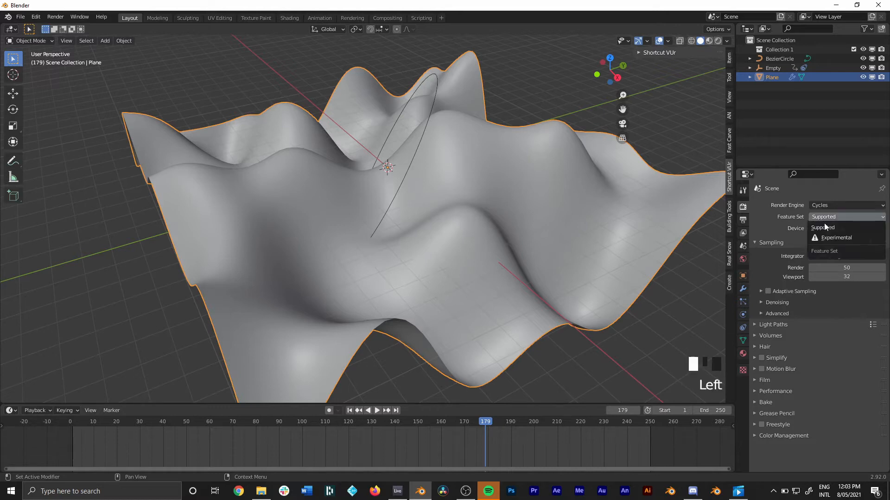
click(828, 240)
Enable Adaptive Subdivision on the plane's Subdivision modifier.
click(742, 289)
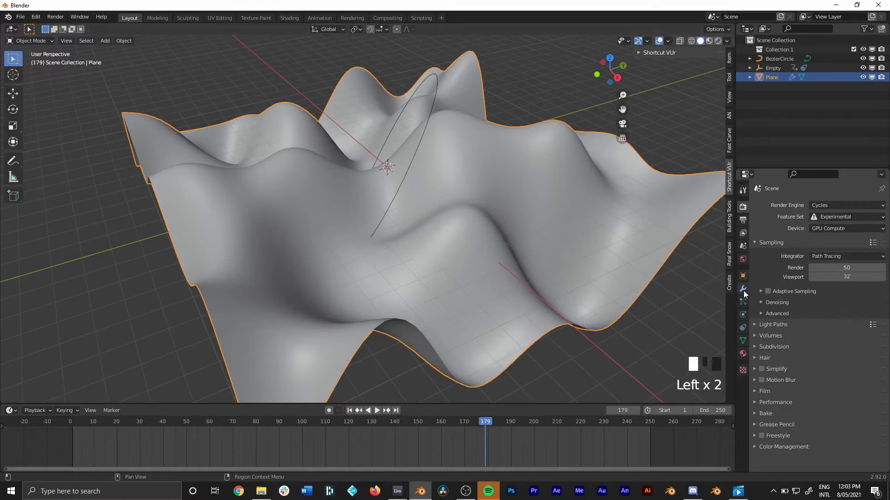
click(764, 285)
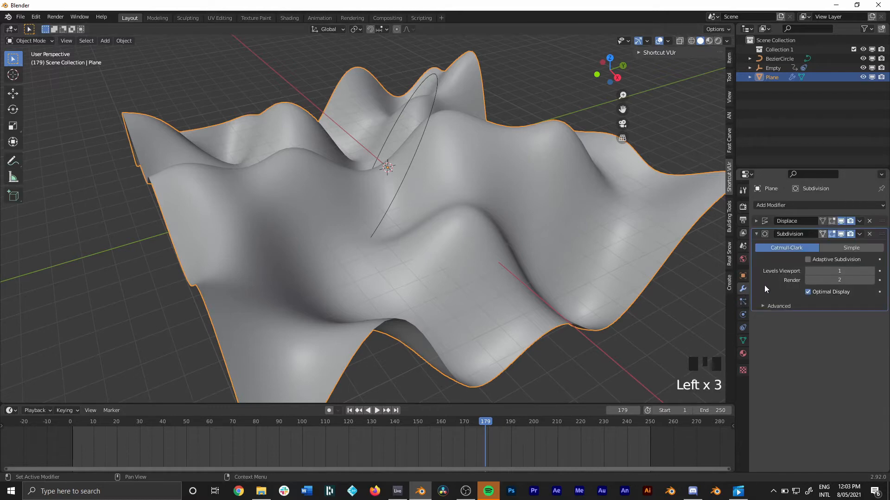
click(809, 259)
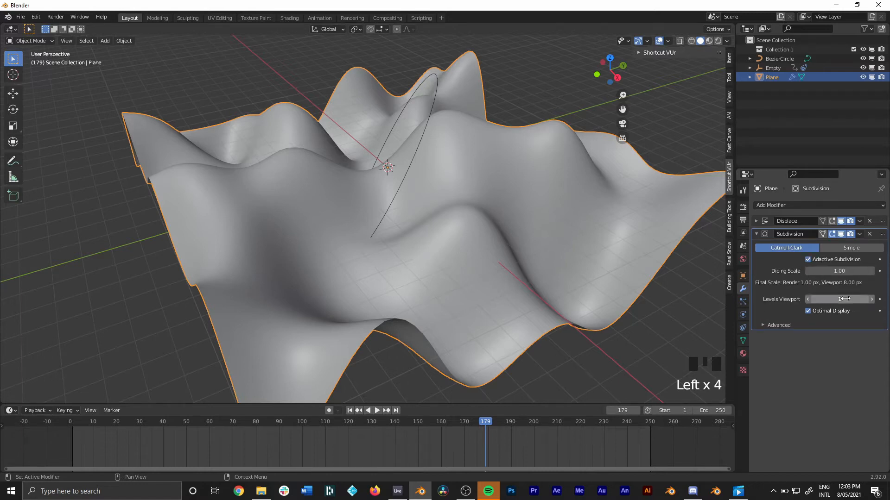
Collapse the plane's Subdivision modifier settings, add a camera and align it to the current view.
click(755, 233)
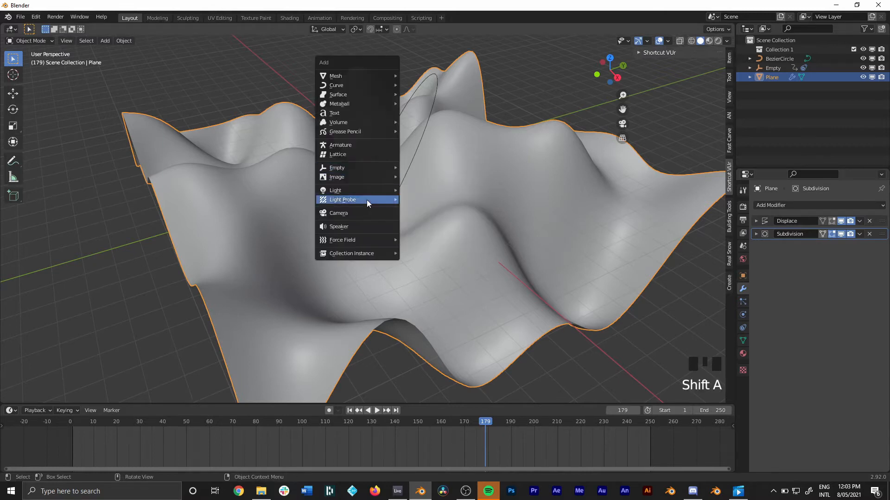
click(364, 213)
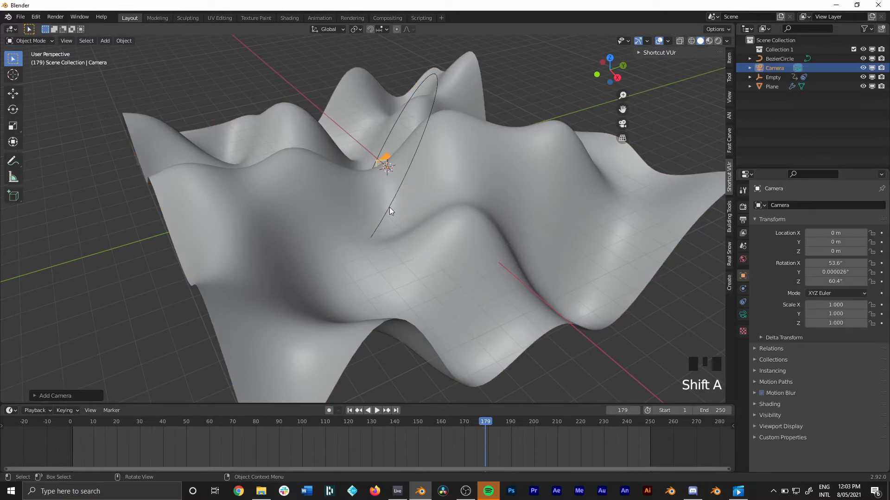
key(ctrl+alt+KP_0)
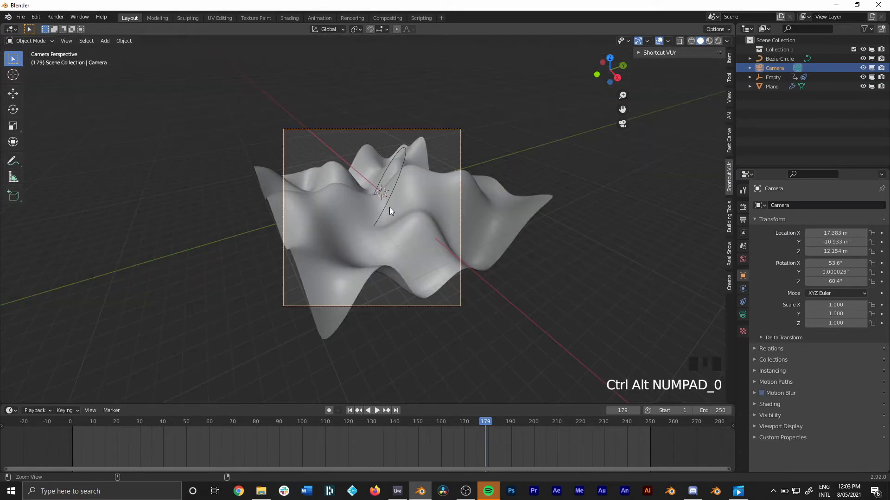
ctrl+middle_drag(390, 207, 377, 232)
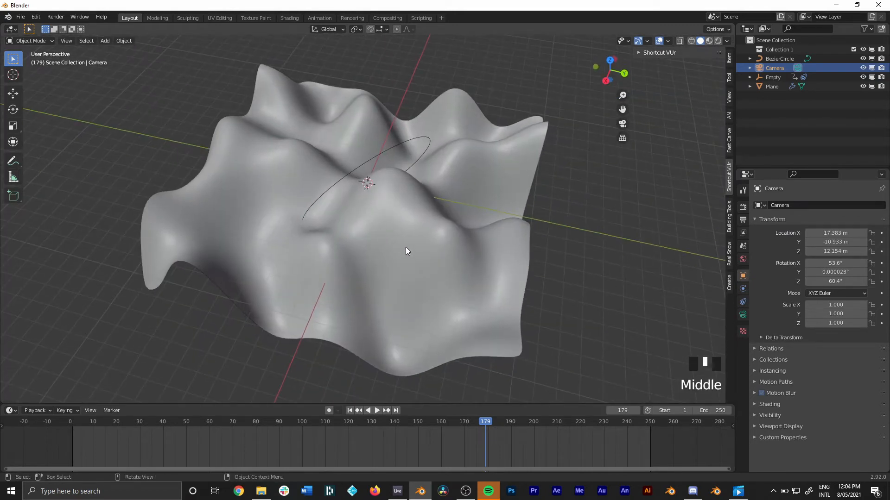
Select the plane, switch to the Shading workspace and set the viewport to rendered shading.
click(384, 284)
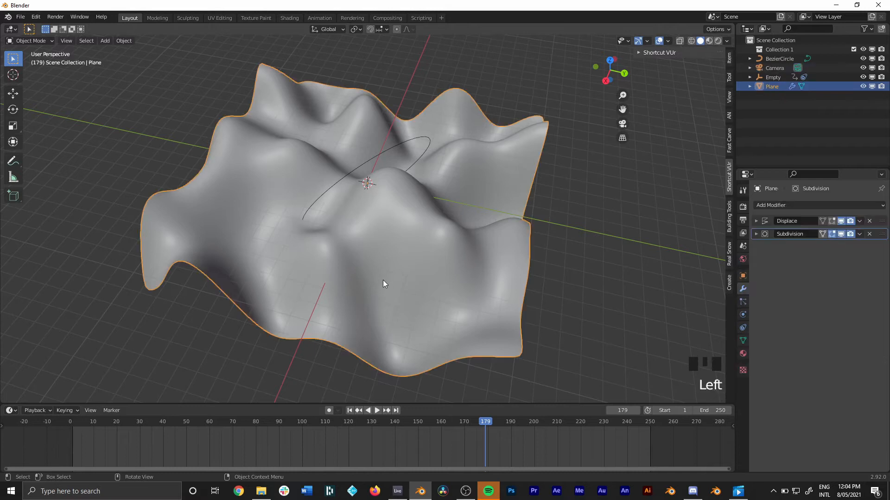
click(288, 18)
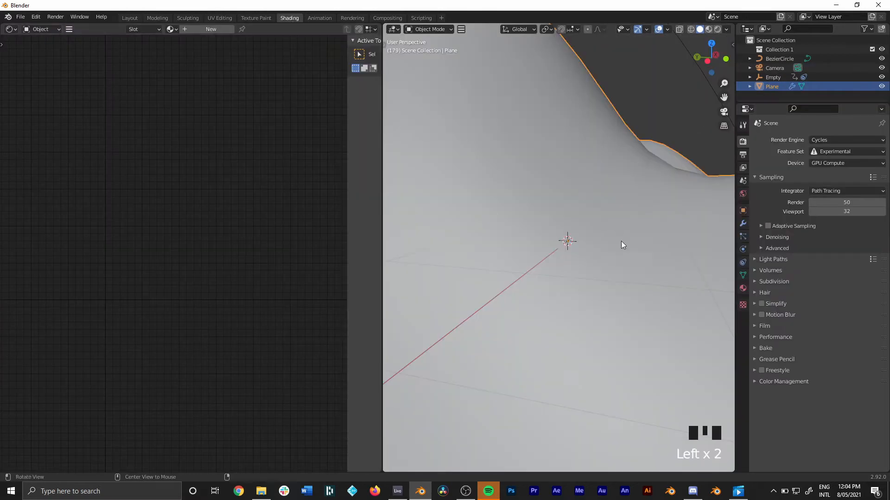
mouse_move(621, 242)
ctrl+middle_down()
mouse_move(544, 195)
mouse_move(578, 352)
mouse_move(557, 210)
mouse_move(556, 341)
ctrl+middle_up()
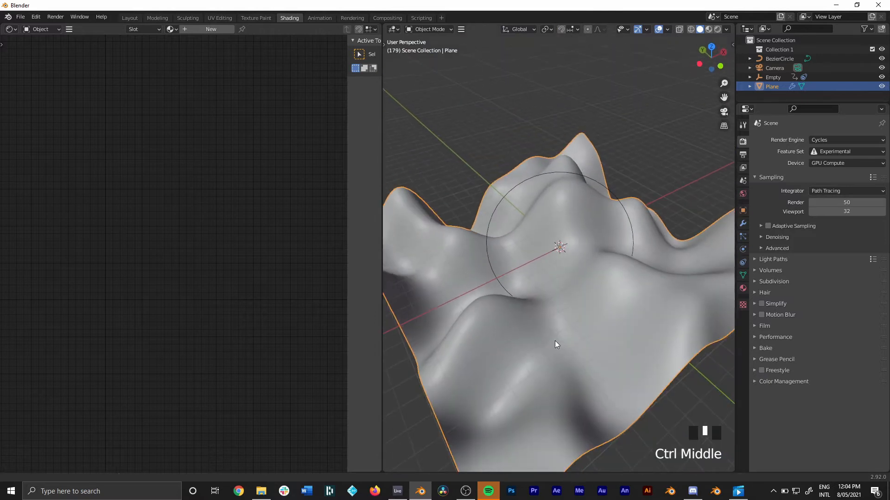
click(709, 29)
click(718, 30)
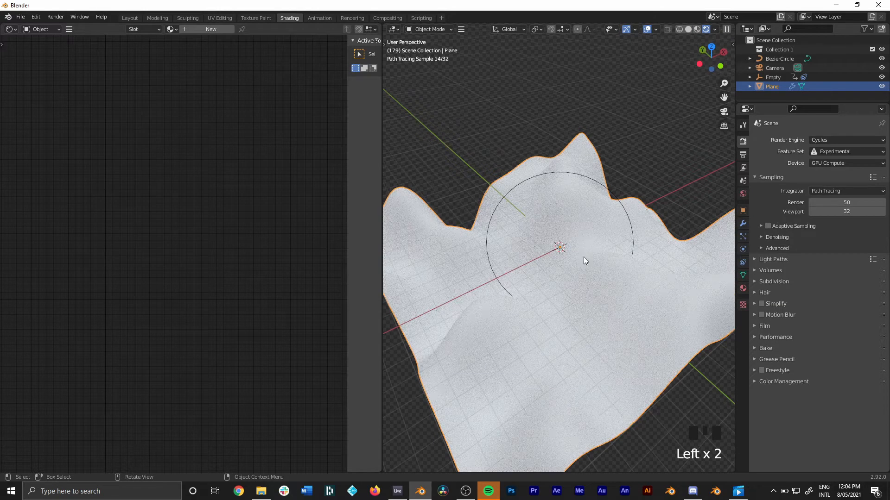
Create a new material for the plane and arrange the Material Output node below and beside the Principled BSDF.
click(207, 30)
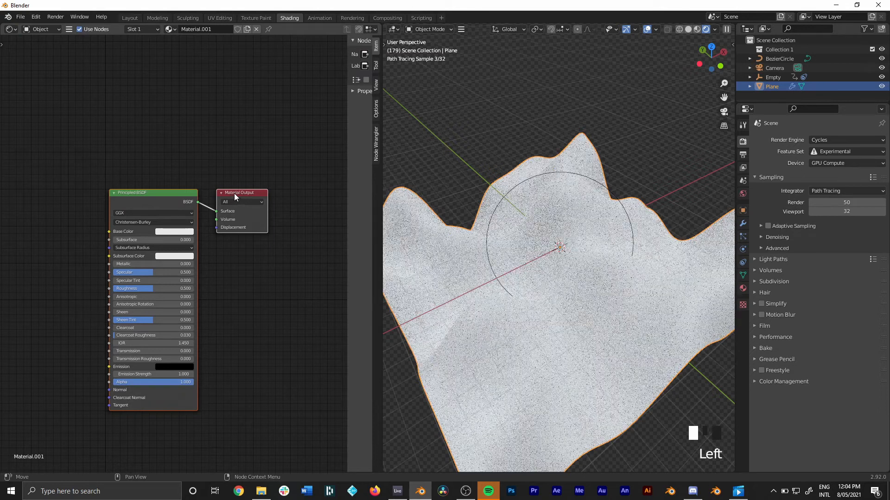
drag(232, 192, 199, 371)
click(216, 186)
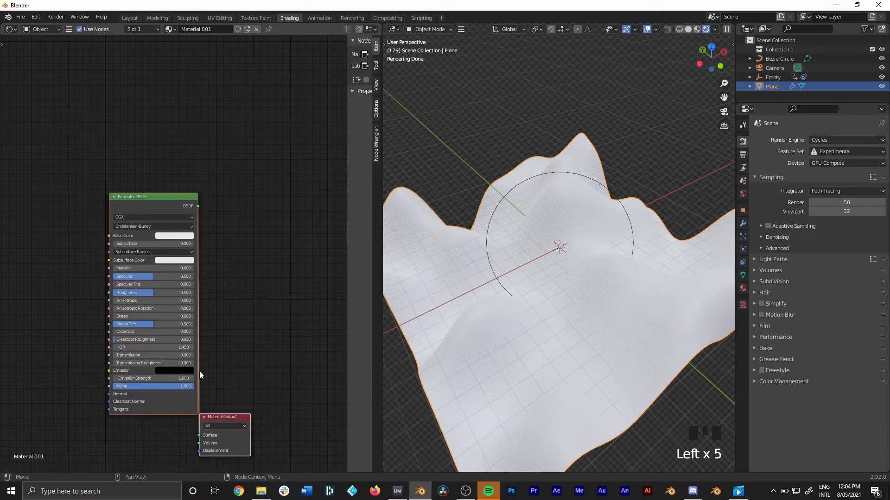
drag(172, 203, 201, 83)
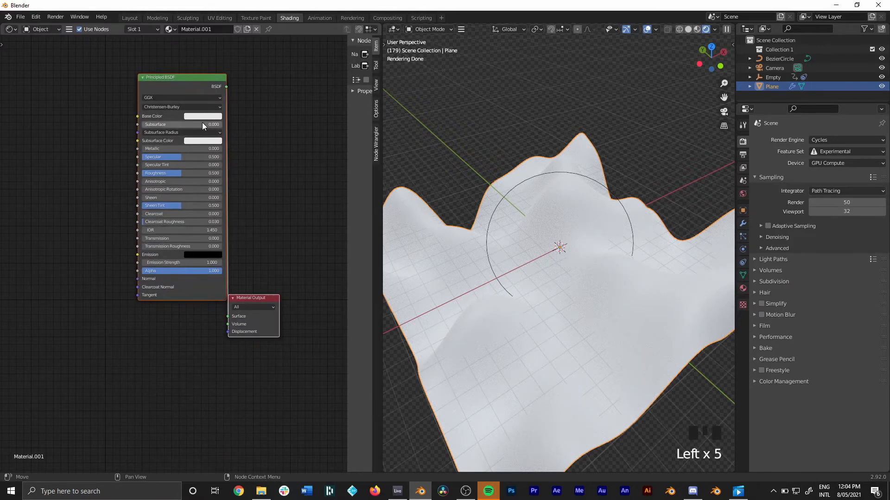
Add a Displacement node and connect it to the Displacement input of the Material Output.
key(shift+a)
click(156, 330)
text(di)
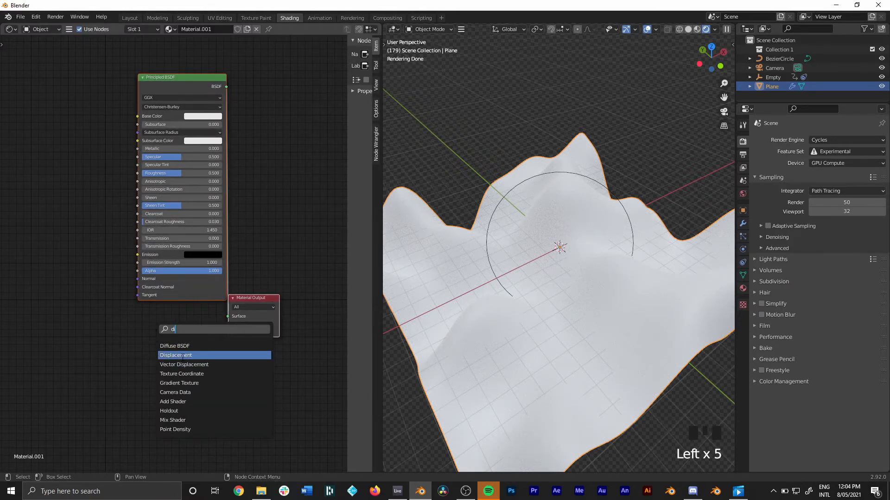
click(172, 356)
click(149, 352)
drag(183, 341, 228, 332)
Add a Noise Texture node beside the Displacement node and connect its Color output to the Height input.
shift+middle_drag(140, 345, 214, 335)
key(shift+a)
click(157, 324)
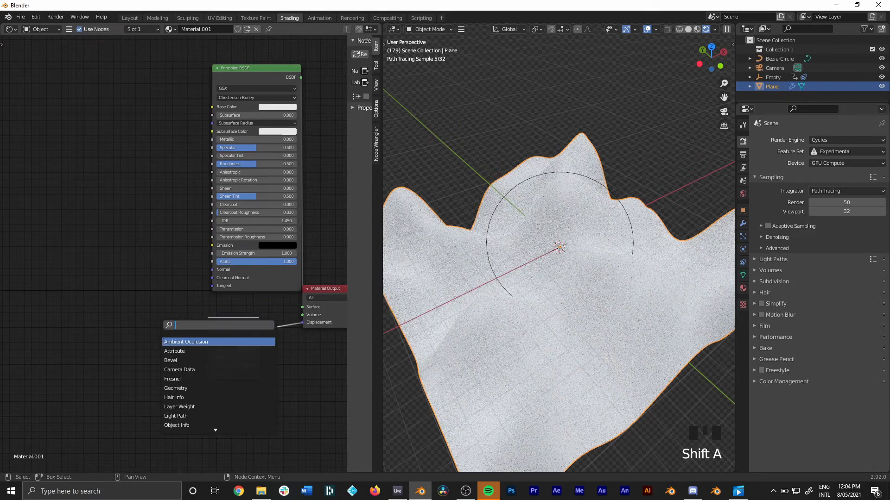
text(noise)
key(Return)
click(158, 353)
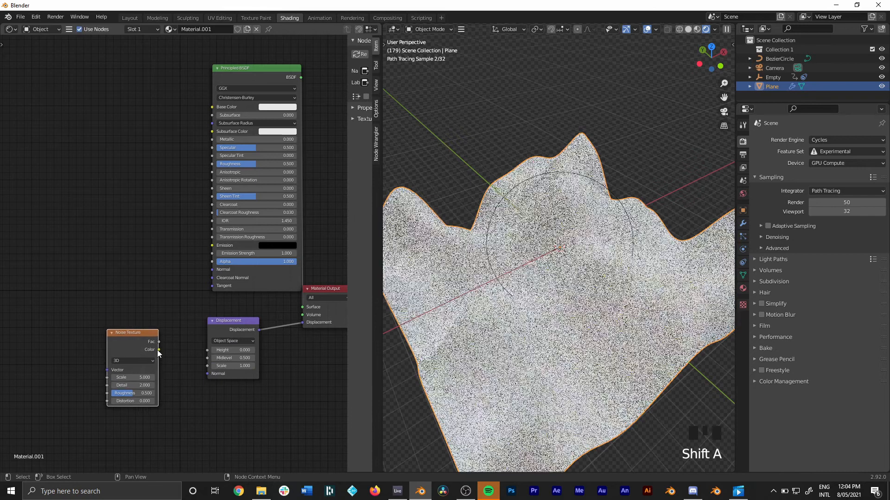
drag(159, 350, 206, 352)
drag(126, 335, 148, 321)
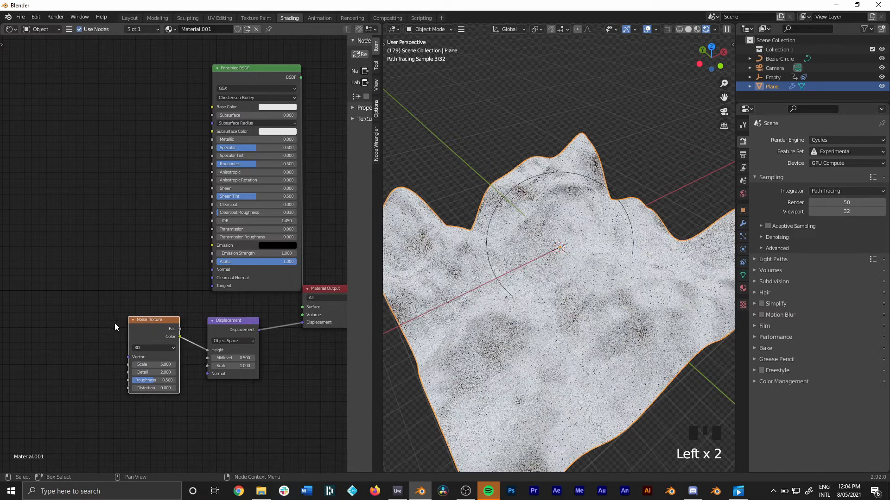
Add a Separate XYZ node before the Noise Texture and connect its Y output to the texture's Vector input.
shift+middle_drag(142, 344, 176, 345)
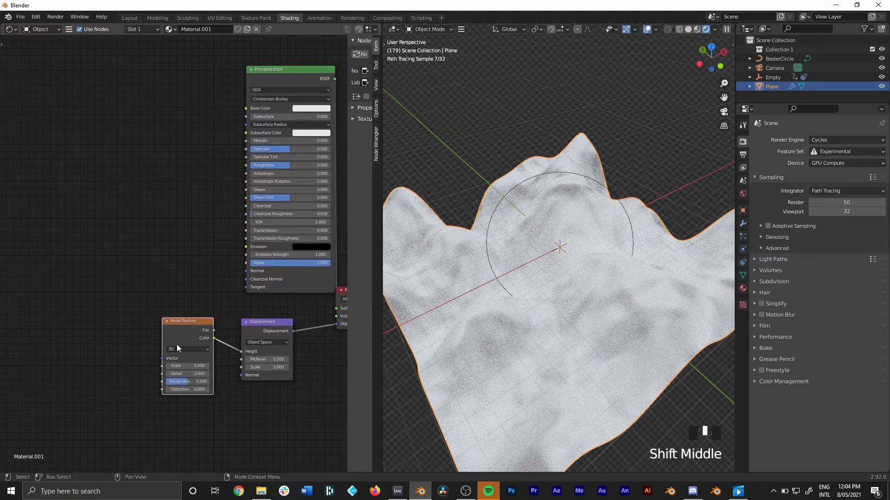
key(shift+a)
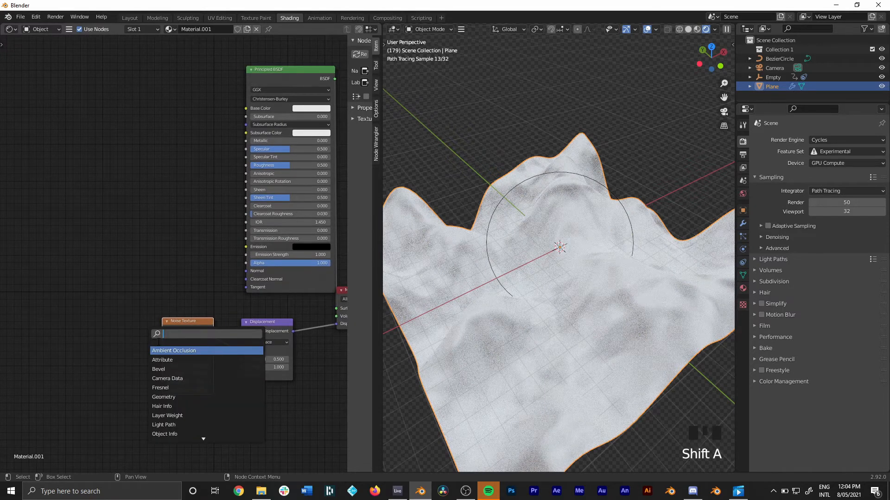
text(s)
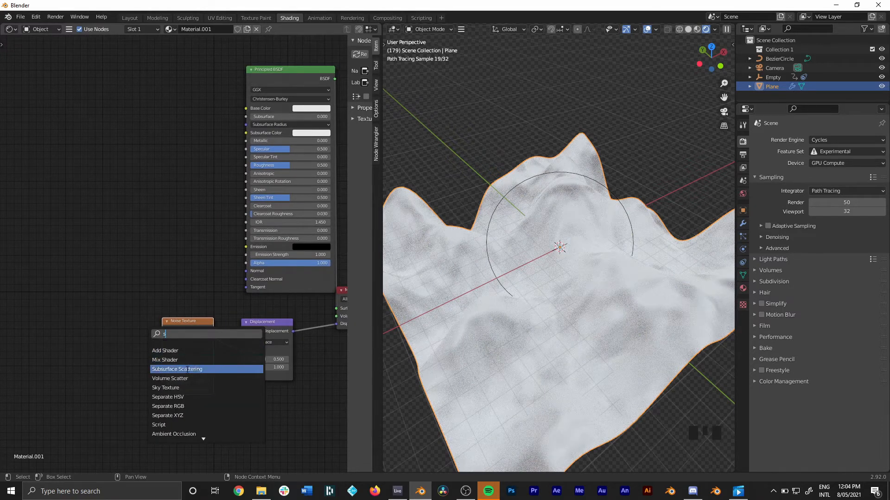
click(185, 415)
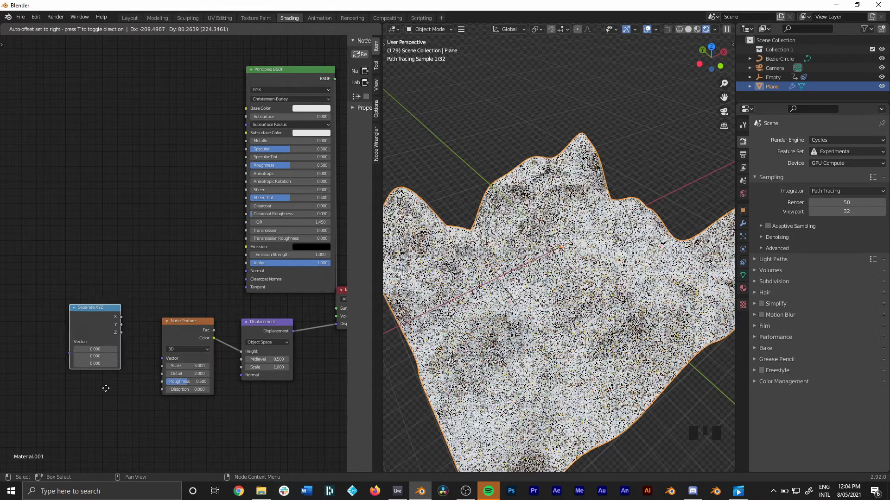
click(119, 362)
drag(117, 340, 162, 360)
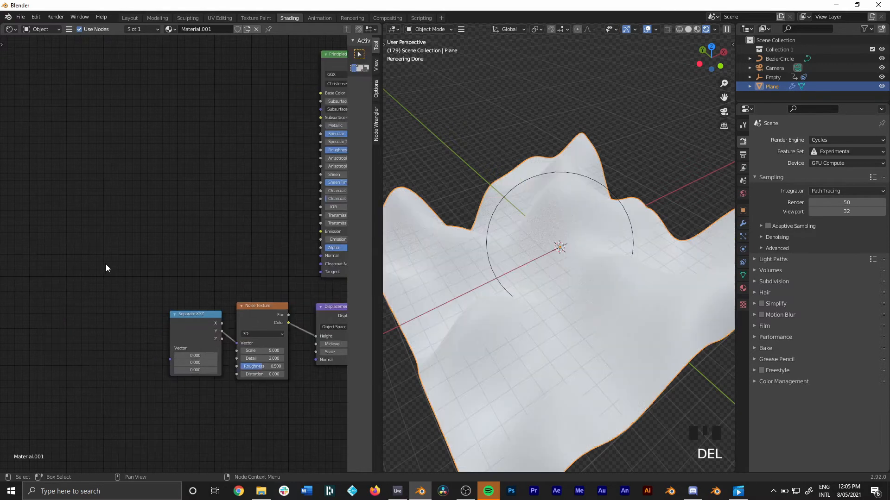
Generate the Texture Coordinate, Mapping and Image Texture nodes for the Separate XYZ node and arrange them before it.
key(shift+a)
click(139, 312)
click(192, 343)
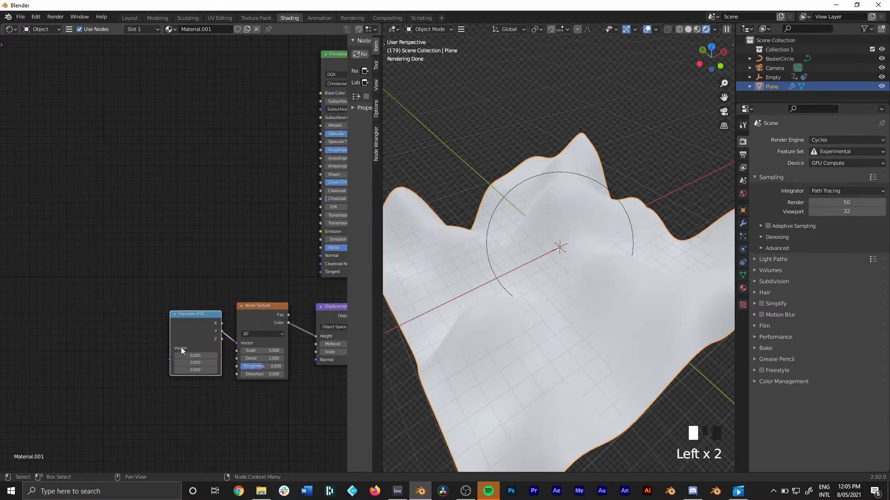
key(ctrl+t)
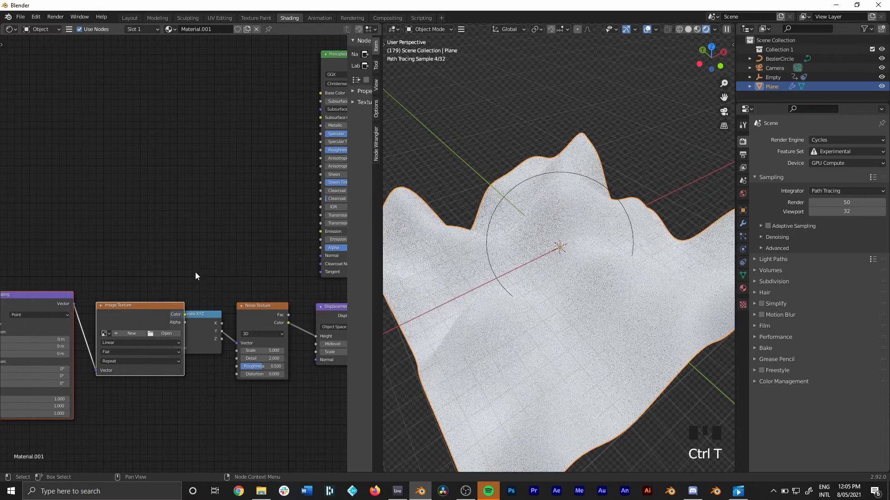
shift+middle_drag(92, 262, 173, 250)
drag(22, 249, 120, 266)
Delete the Image Texture node and connect the Mapping node's Vector output to the Separate XYZ node.
click(194, 301)
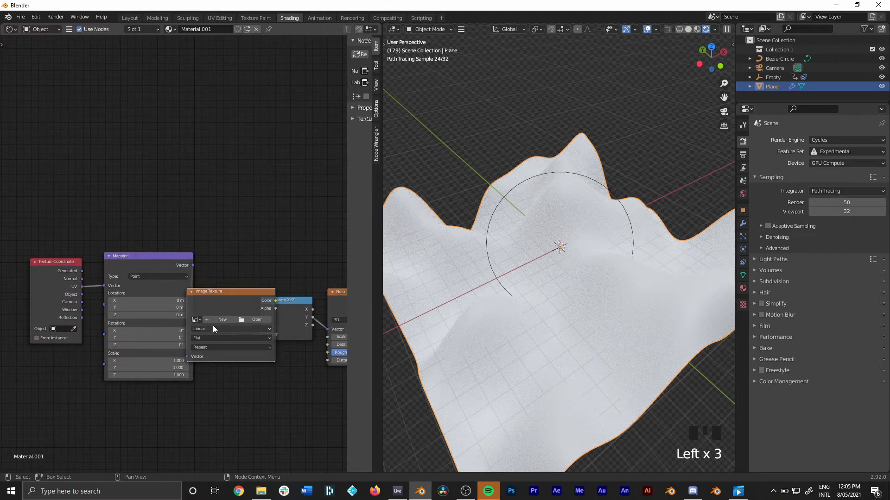
key(x)
drag(192, 265, 260, 345)
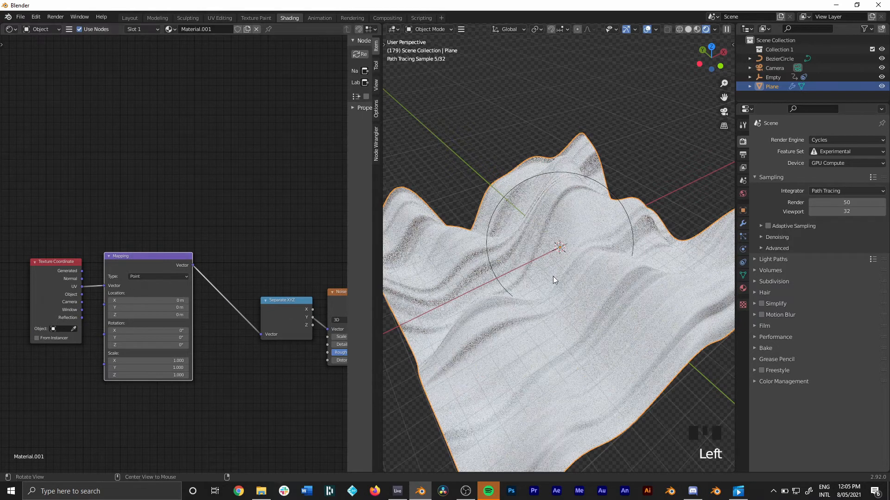
Feed the Mapping node from the Texture Coordinate's Object output instead of UV, and inspect the striped terrain.
middle_drag(537, 292, 639, 149)
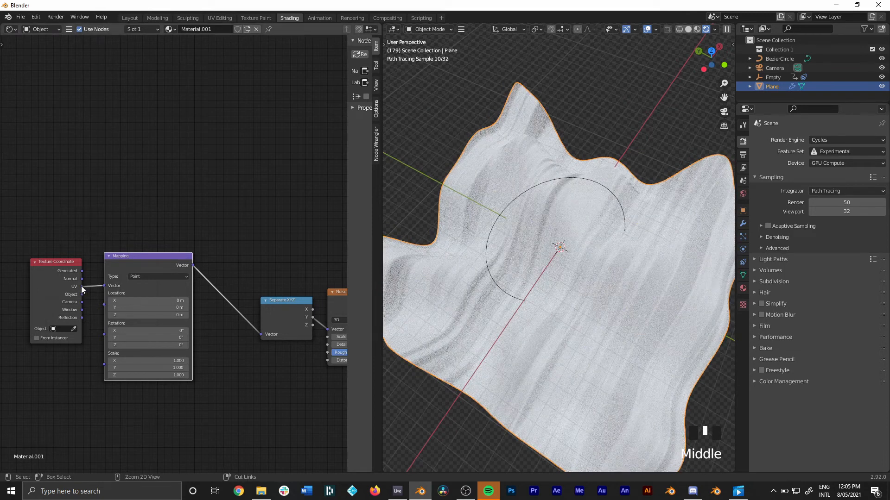
mouse_move(82, 286)
ctrl+mouse_down()
mouse_move(82, 250)
mouse_move(142, 207)
mouse_move(82, 294)
ctrl+mouse_up()
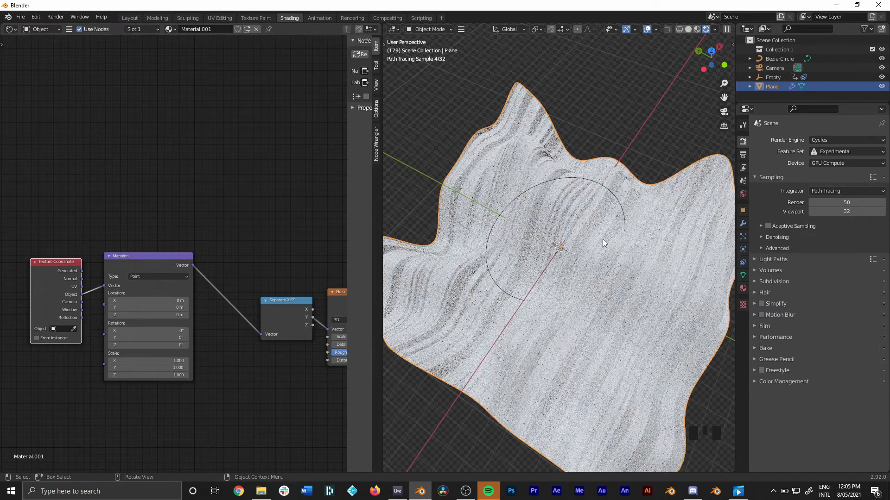
middle_drag(593, 328, 595, 232)
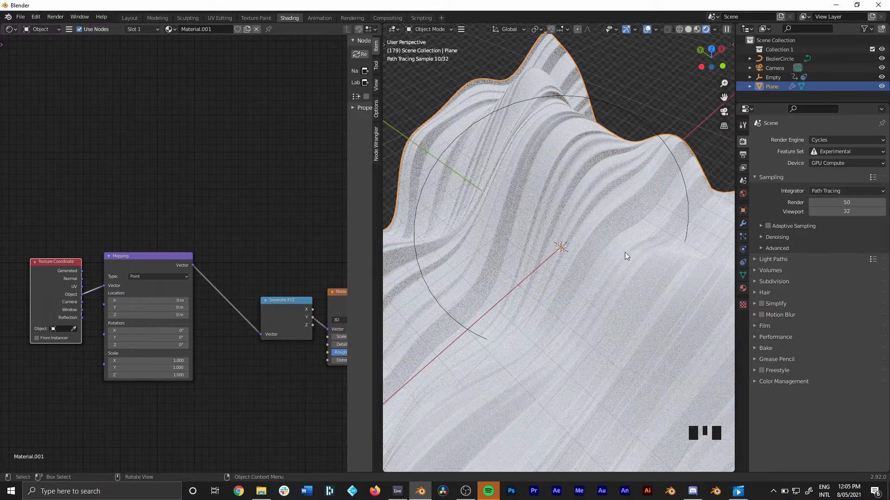
Set the material's surface displacement method to Displacement and Bump.
click(742, 290)
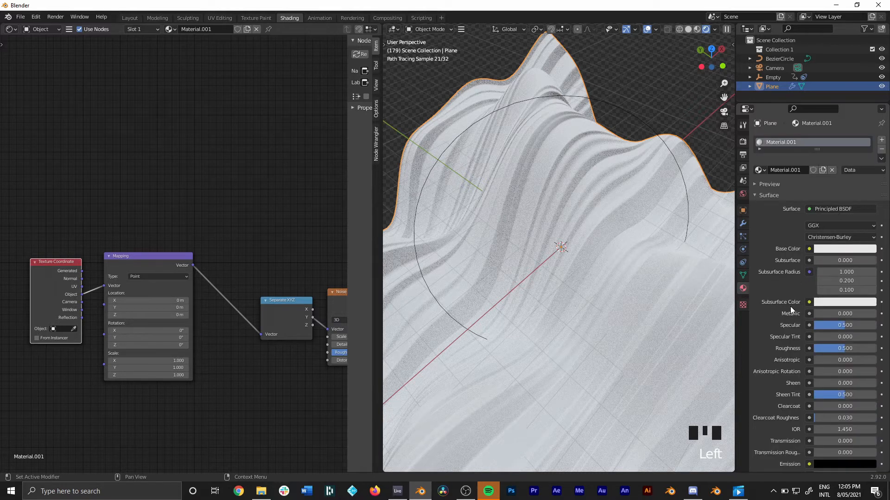
middle_drag(789, 395, 822, 131)
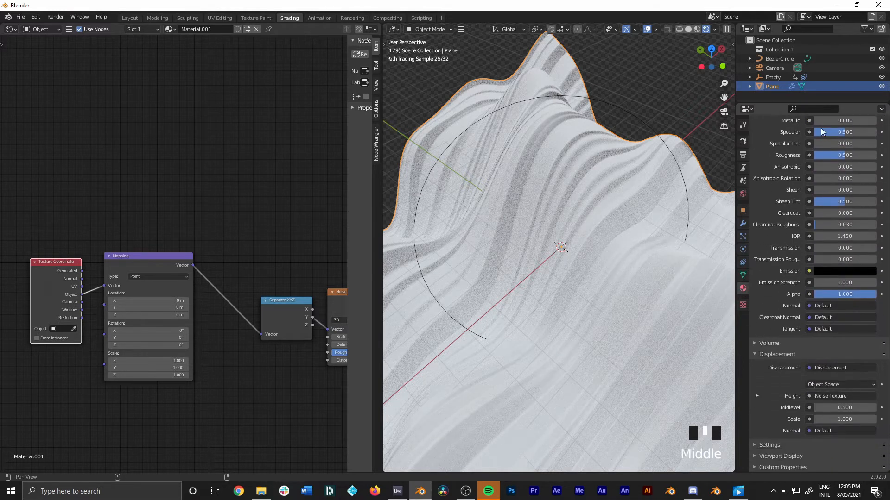
click(755, 445)
middle_drag(798, 440, 809, 384)
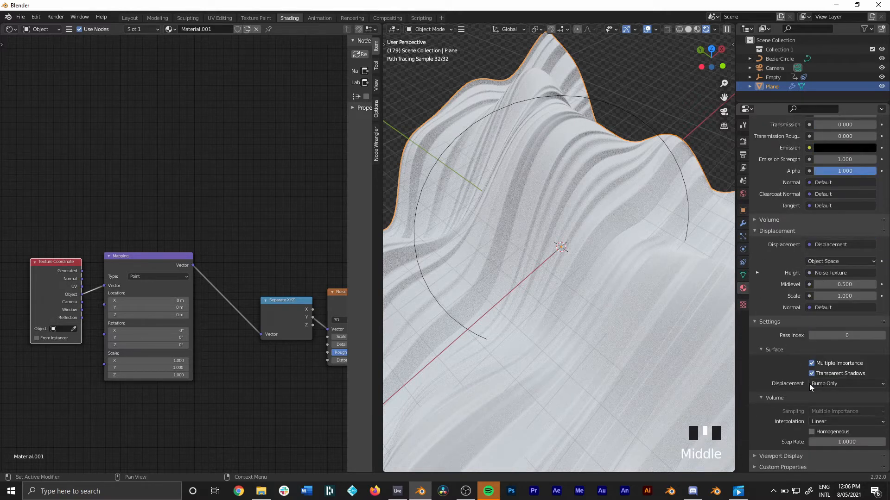
click(831, 384)
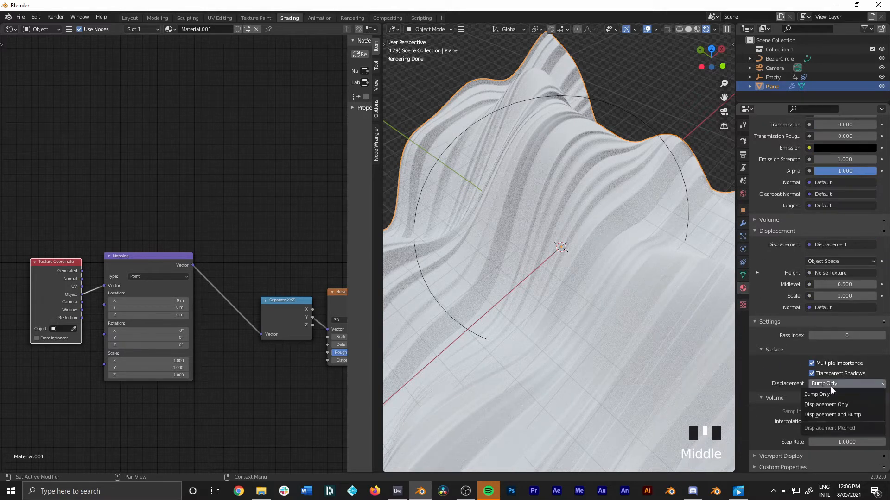
click(852, 415)
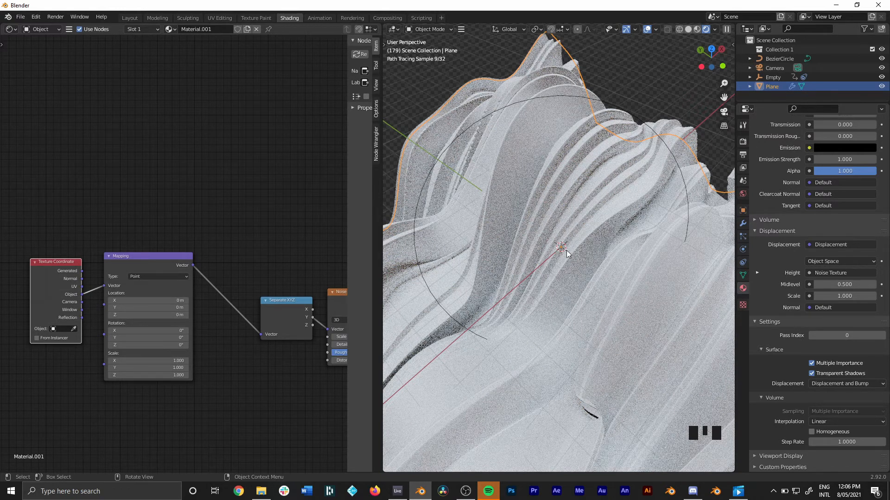
Look through the camera and set the strength of the plane's Displace modifier to 0.5.
key(KP_0)
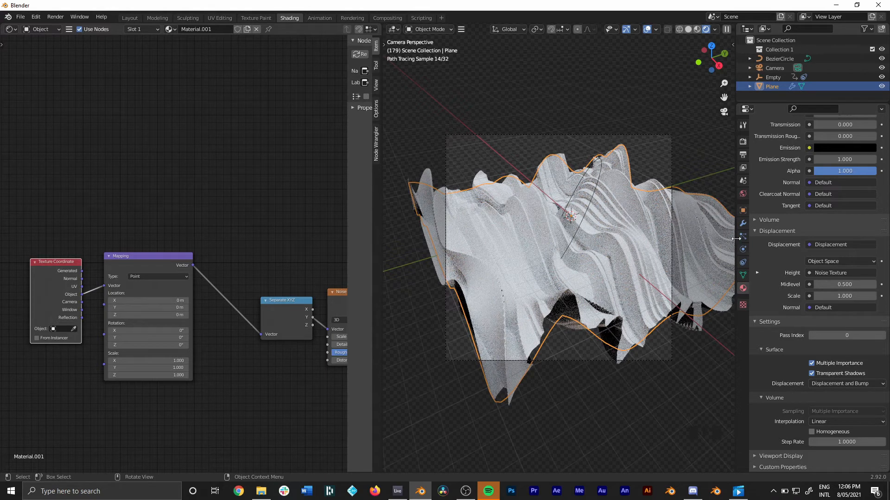
click(743, 223)
click(756, 155)
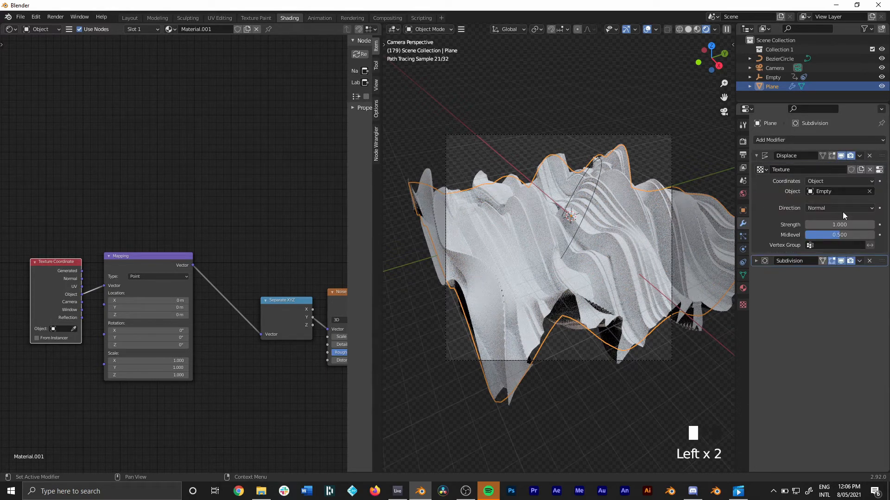
click(831, 225)
key(Return)
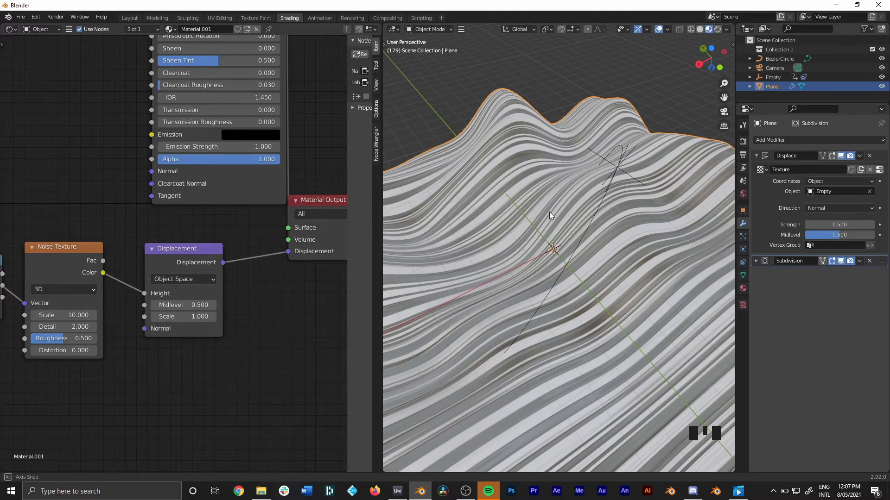
Add a ColorRamp node and connect its Color output to the Principled BSDF's Base Color.
middle_drag(549, 212, 584, 280)
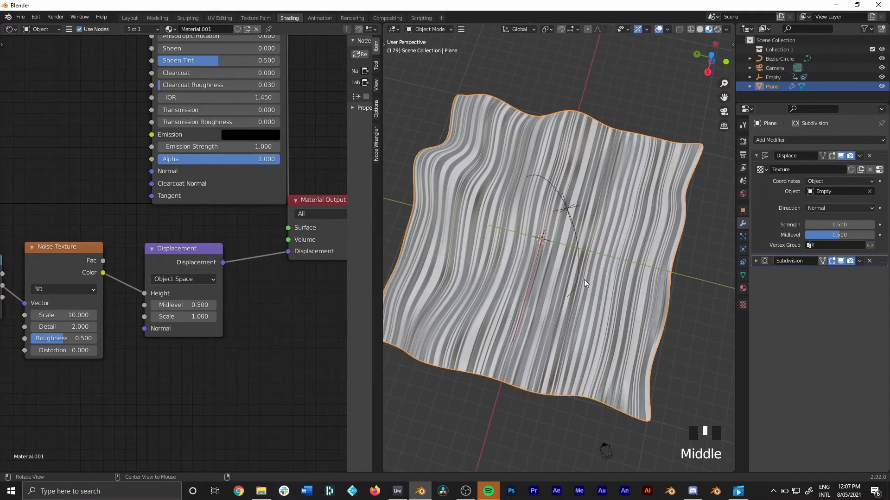
middle_drag(144, 68, 159, 216)
scroll(159, 216, down, 3)
key(shift+a)
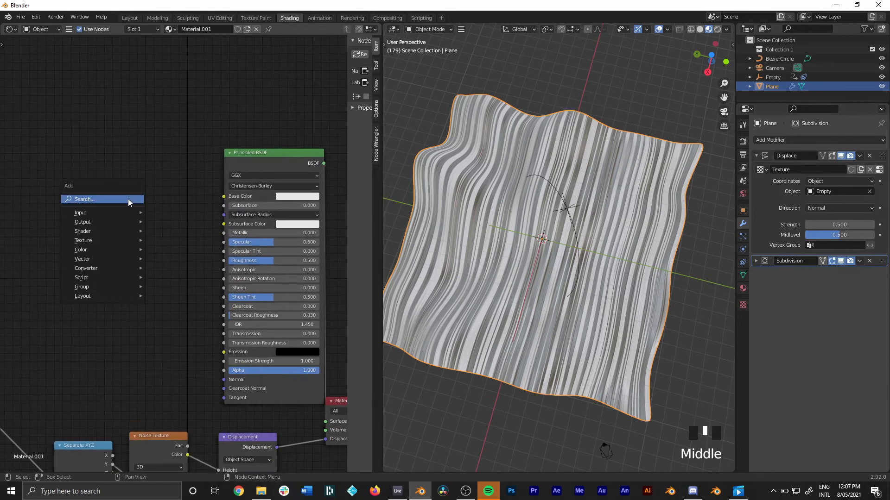
click(137, 202)
text(color)
key(Down)
key(Down)
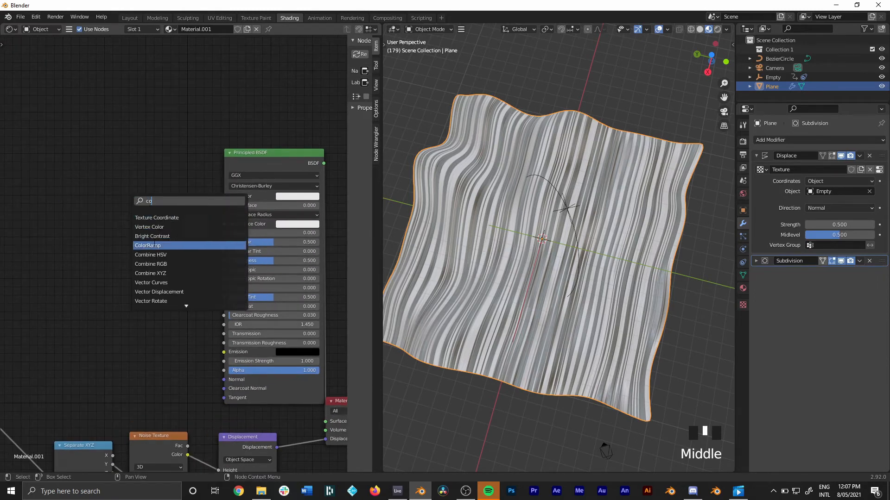
key(Return)
click(193, 192)
drag(205, 181, 224, 196)
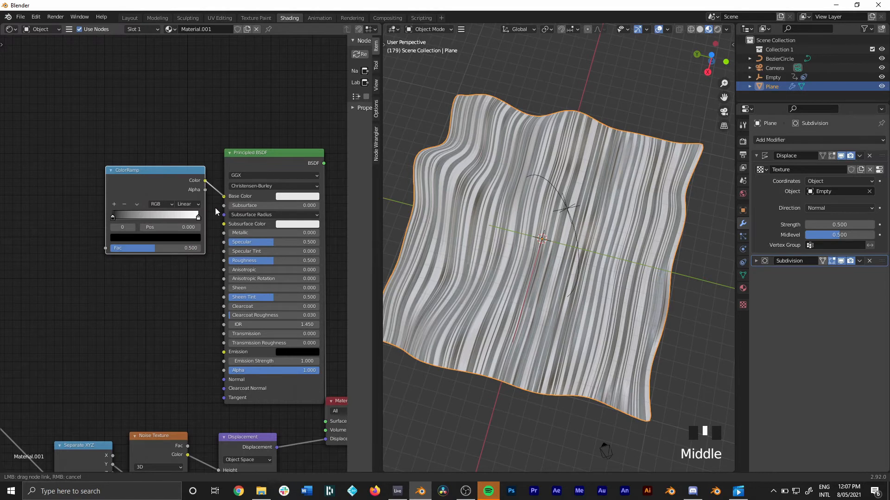
Add a Gradient Texture node in front of the ColorRamp and connect its Color output to the ramp's Fac input.
shift+middle_drag(129, 271, 212, 294)
key(shift+a)
click(124, 223)
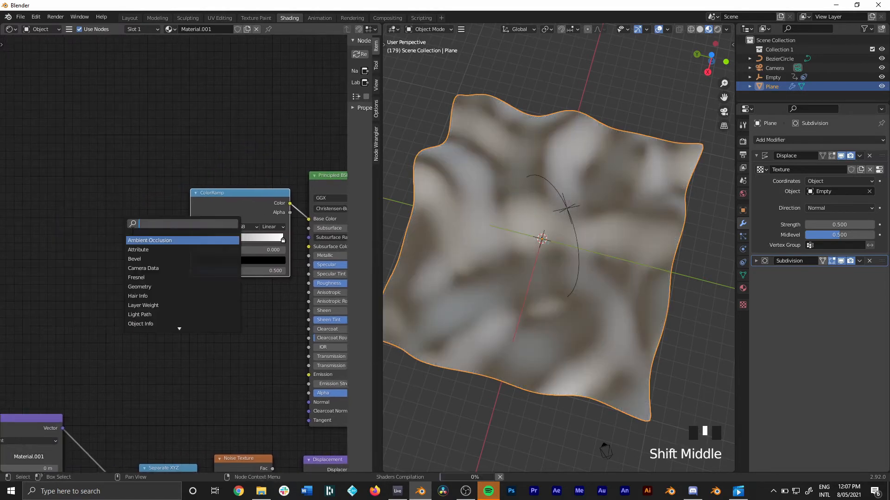
text(gr)
click(140, 241)
click(113, 232)
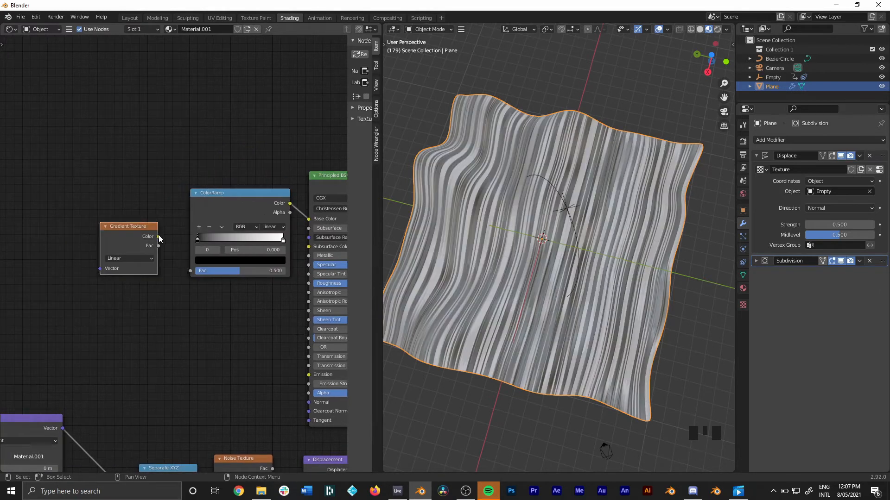
drag(158, 237, 190, 270)
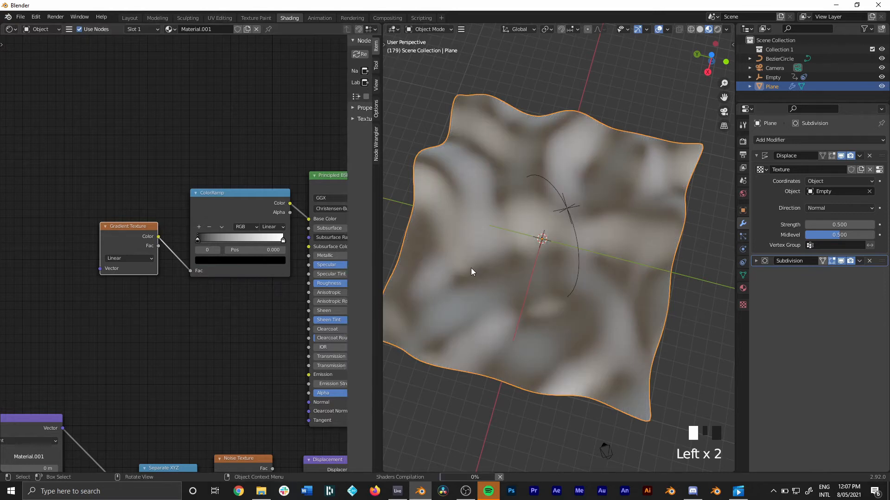
drag(127, 226, 131, 210)
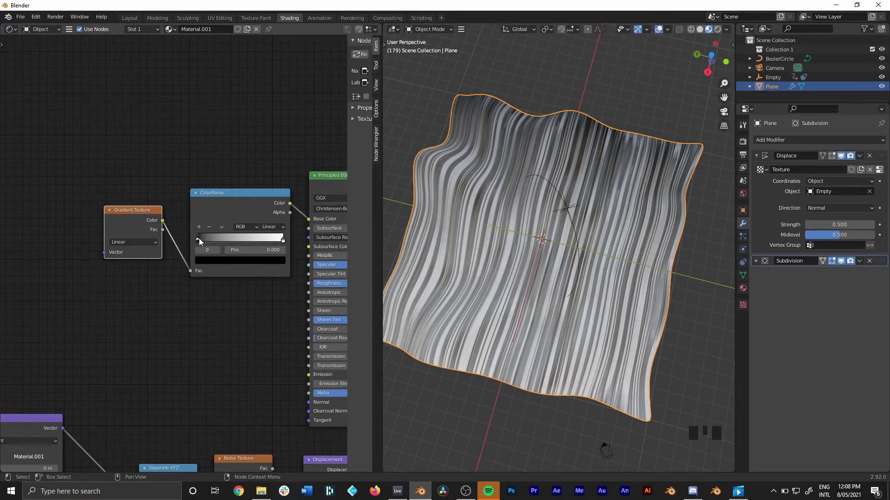
Move the ColorRamp's black stop to position 0.550 and set the ramp's interpolation to B-Spline.
drag(199, 238, 228, 244)
click(280, 229)
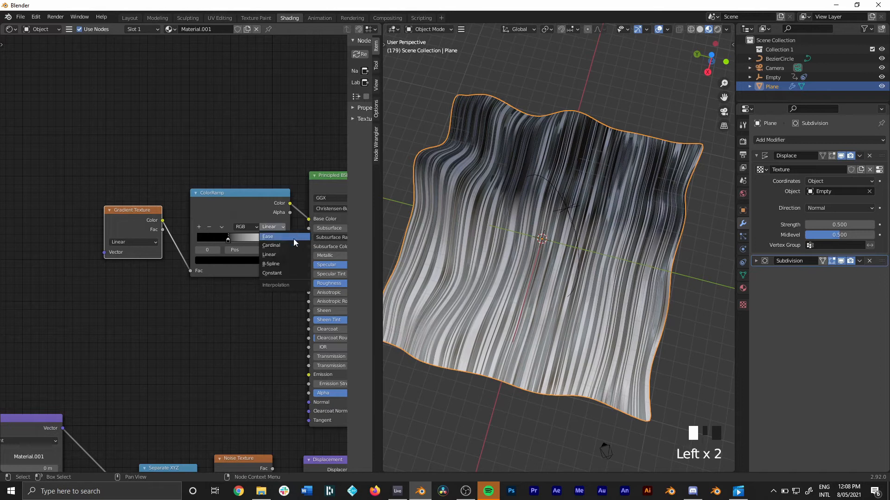
click(278, 264)
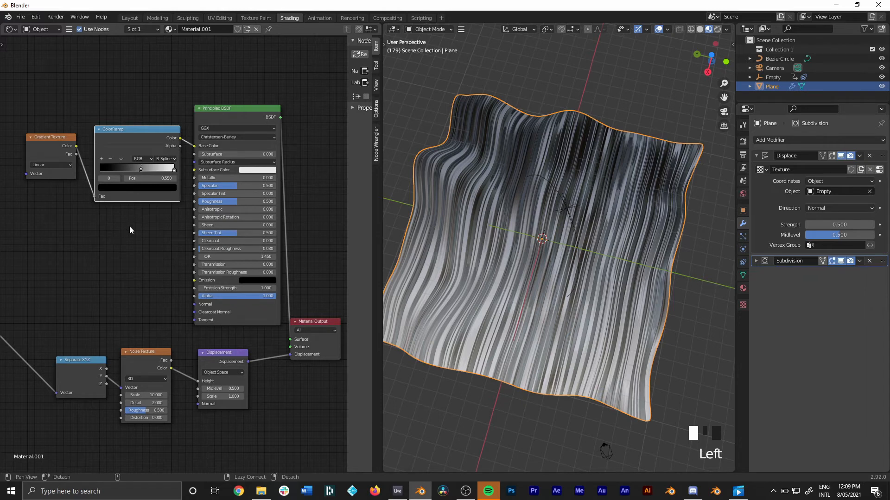
Move the Texture Coordinate and Mapping nodes closer to the Separate XYZ node to tidy the node layout.
alt+drag(126, 217, 150, 210)
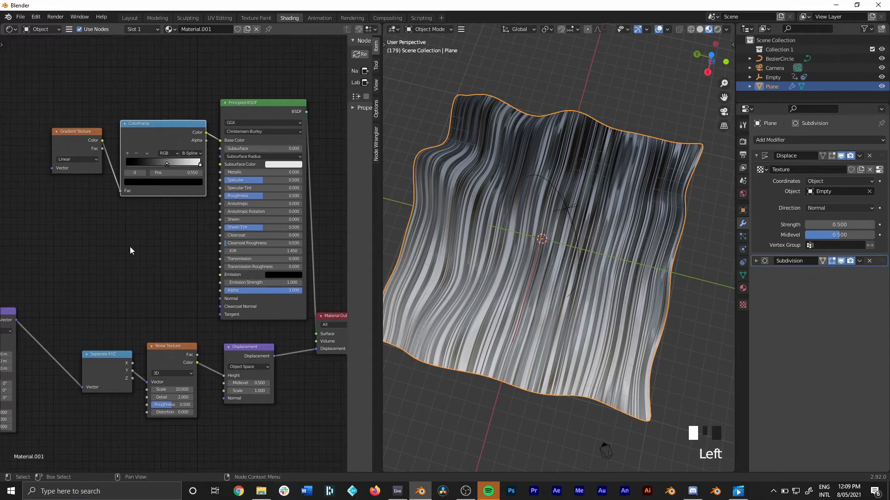
alt+drag(107, 259, 125, 243)
scroll(119, 236, down, 3)
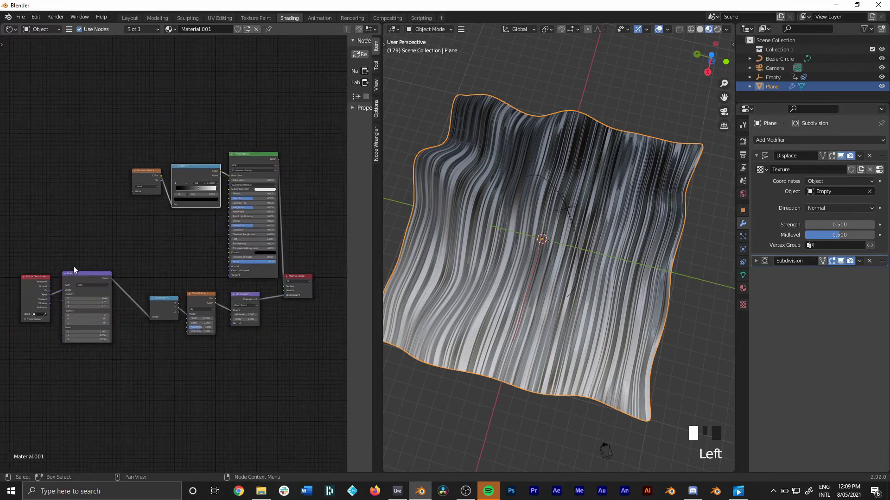
drag(37, 259, 76, 293)
key(g)
click(145, 280)
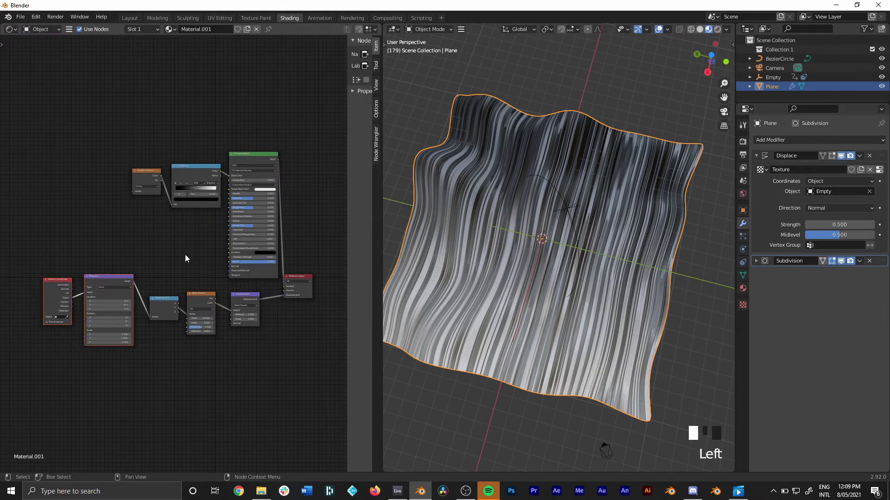
scroll(194, 228, up, 2)
alt+drag(218, 214, 185, 233)
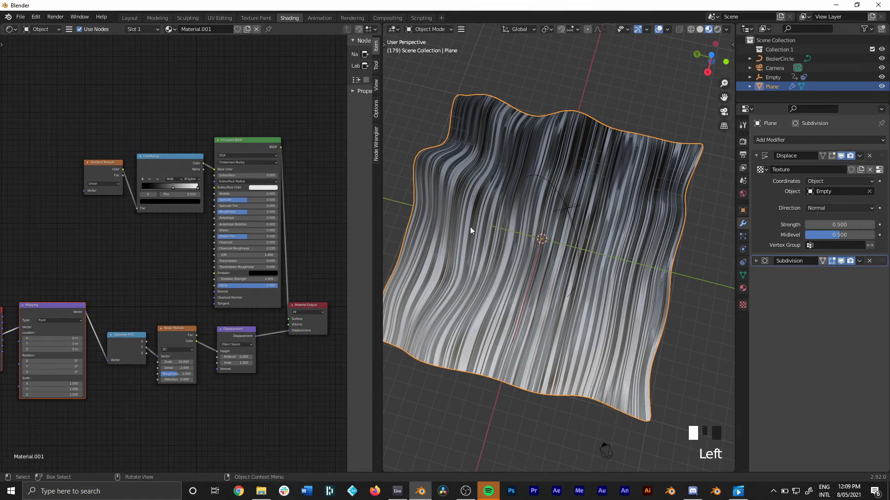
Change the ColorRamp's black stop to a bright orange with hue 0.036, saturation 0.989 and value 1.000.
scroll(148, 223, up, 3)
alt+drag(159, 167, 160, 201)
click(160, 202)
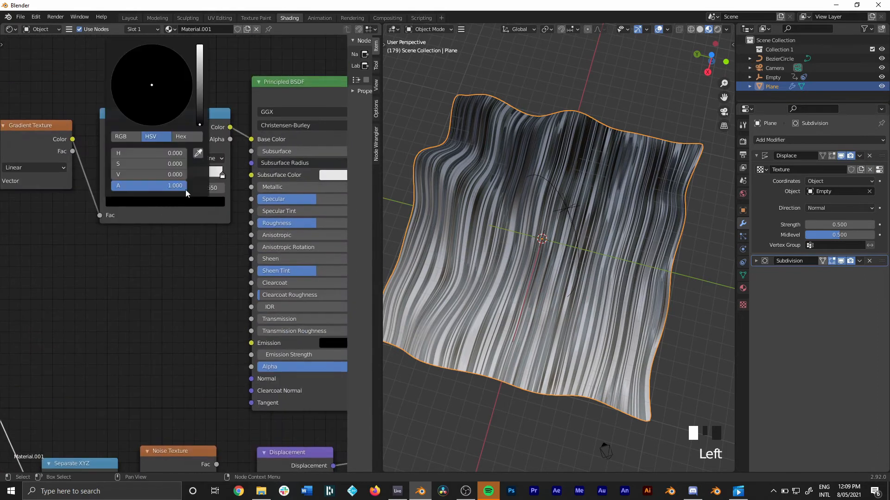
drag(199, 116, 200, 45)
drag(146, 92, 135, 116)
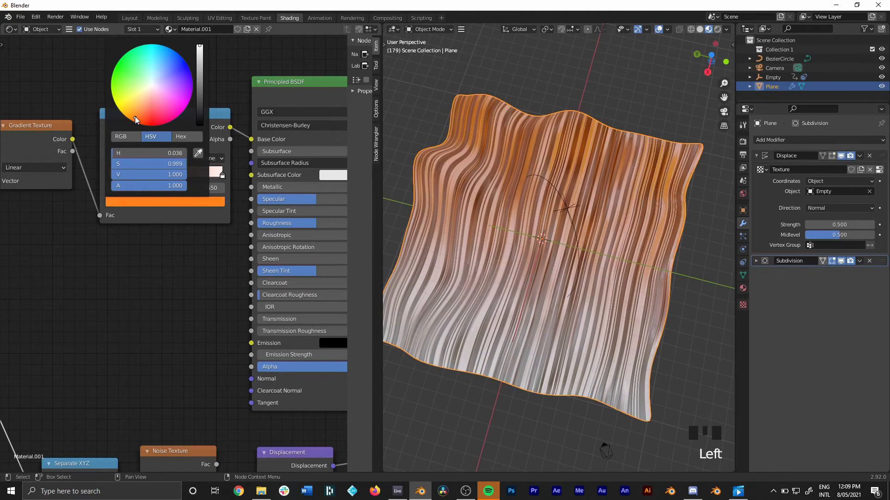
Change the ColorRamp's white stop to pure red at full brightness and adjust its position along the ramp.
click(222, 175)
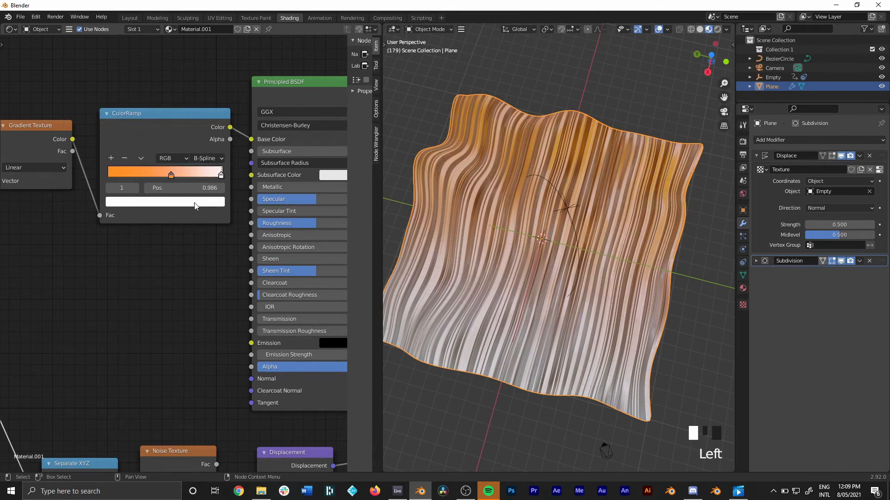
click(196, 203)
drag(151, 100, 150, 126)
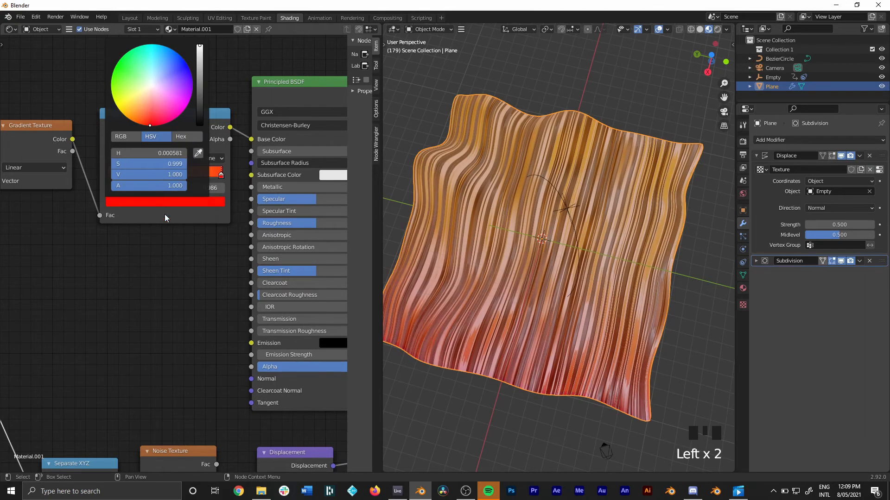
drag(218, 178, 163, 176)
click(193, 177)
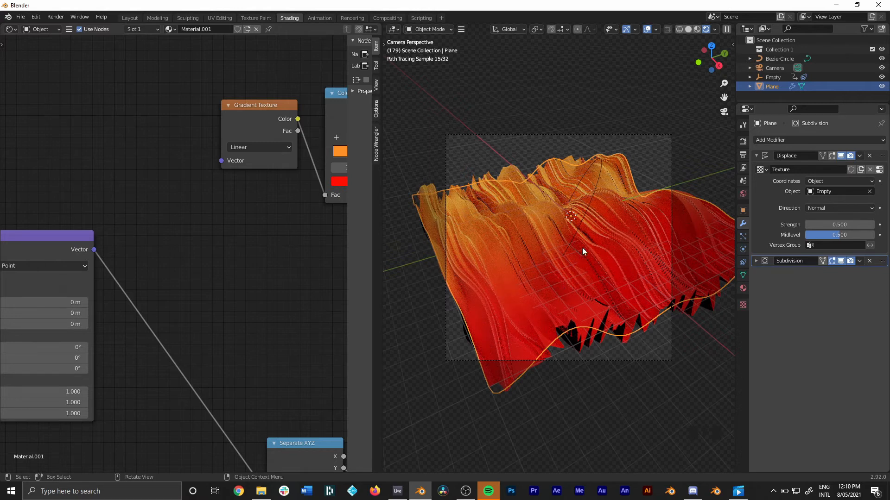
Switch the shader editor to the World nodes and delete the Texture Coordinate, Mapping and environment texture nodes.
click(46, 28)
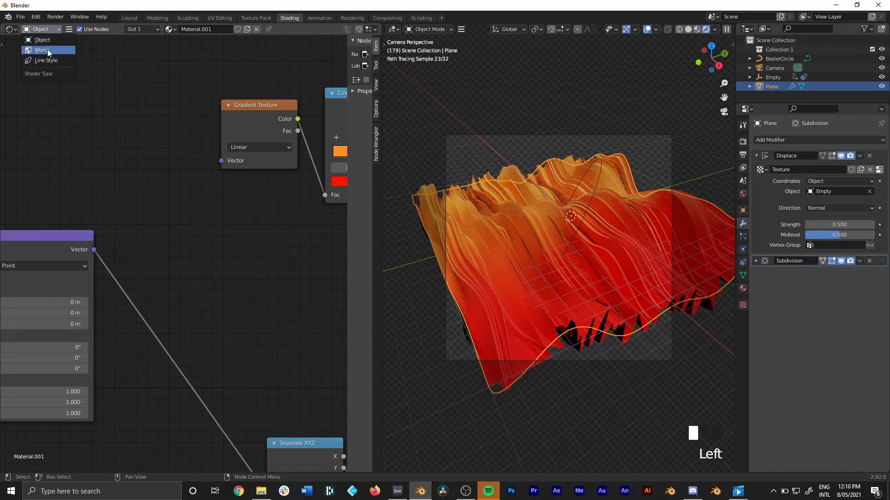
click(47, 50)
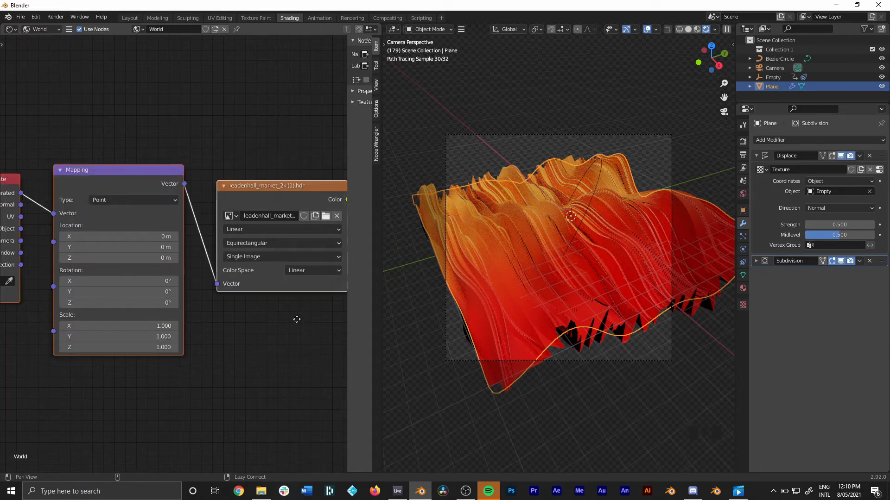
shift+middle_drag(294, 318, 210, 317)
scroll(287, 331, down, 12)
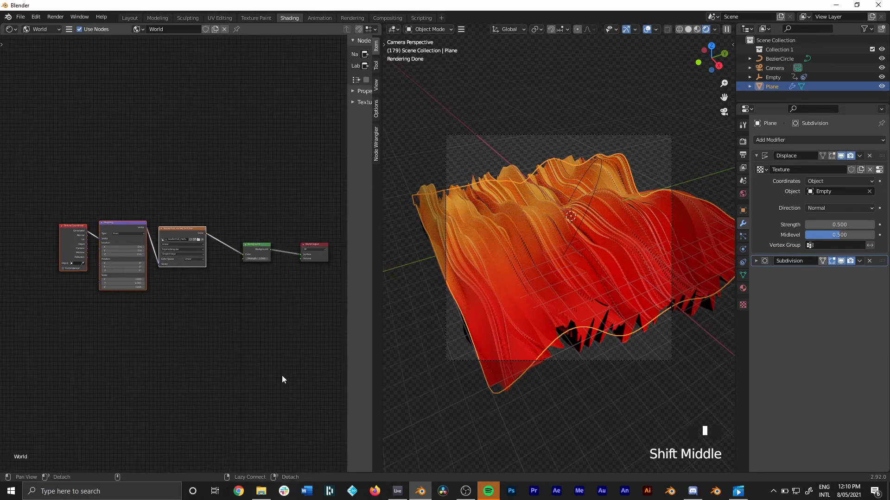
shift+middle_drag(281, 378, 261, 377)
drag(51, 193, 176, 284)
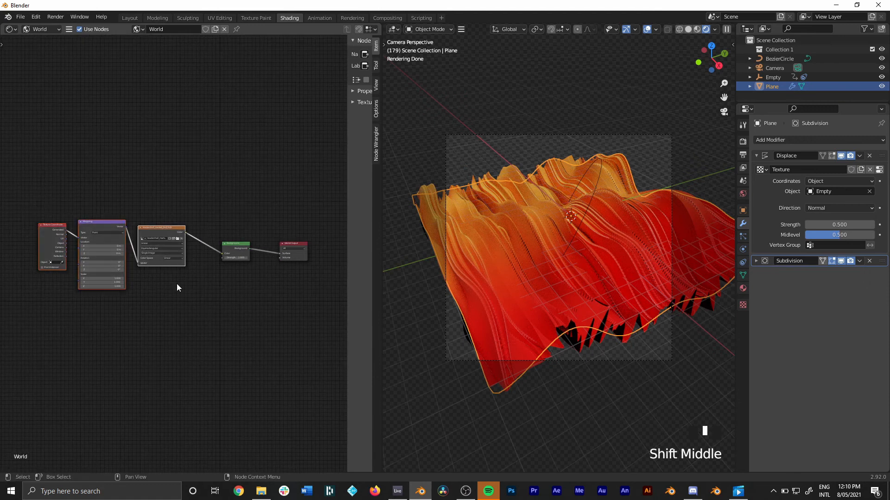
key(Delete)
mouse_move(266, 297)
shift+middle_down()
mouse_move(240, 335)
mouse_move(277, 310)
shift+middle_up()
Give the Background node a new Environment Texture setup with mapping and texture coordinates, moving the texture node clear of it.
click(193, 260)
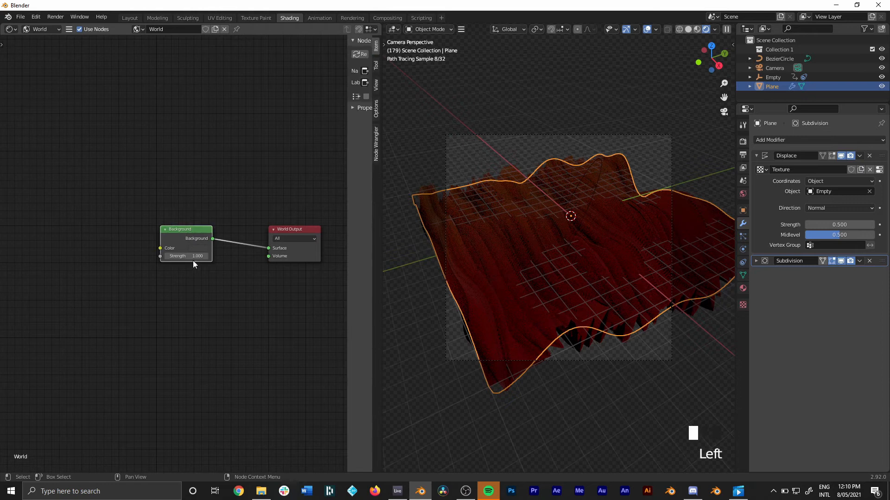
key(ctrl+t)
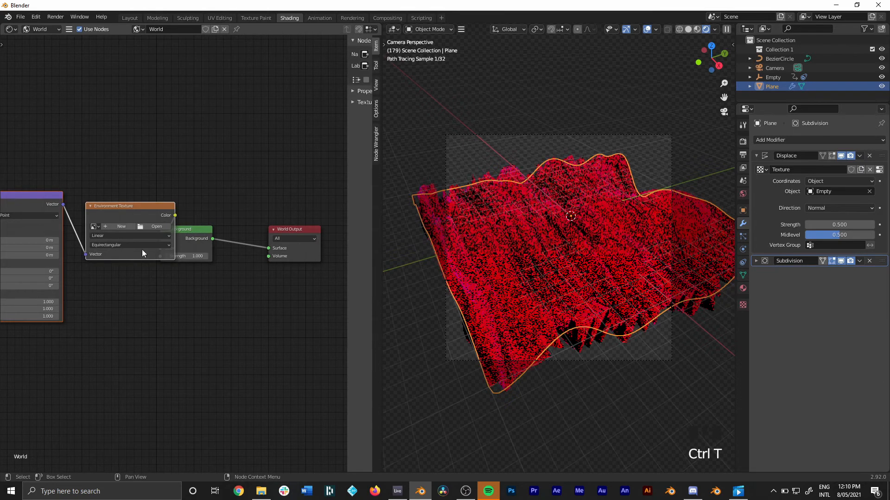
click(147, 186)
drag(131, 215, 114, 200)
Load leadenhall_market_2k (1).hdr from the HRDI folder into the Environment Texture node.
click(138, 213)
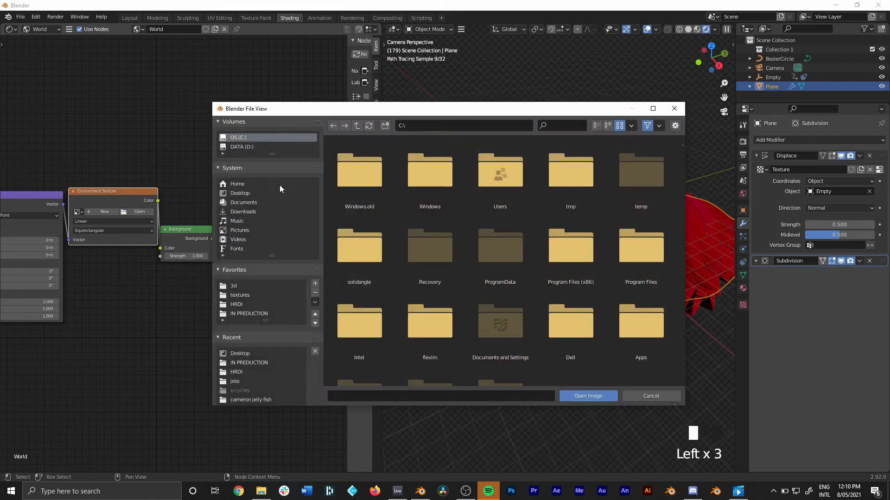
click(245, 372)
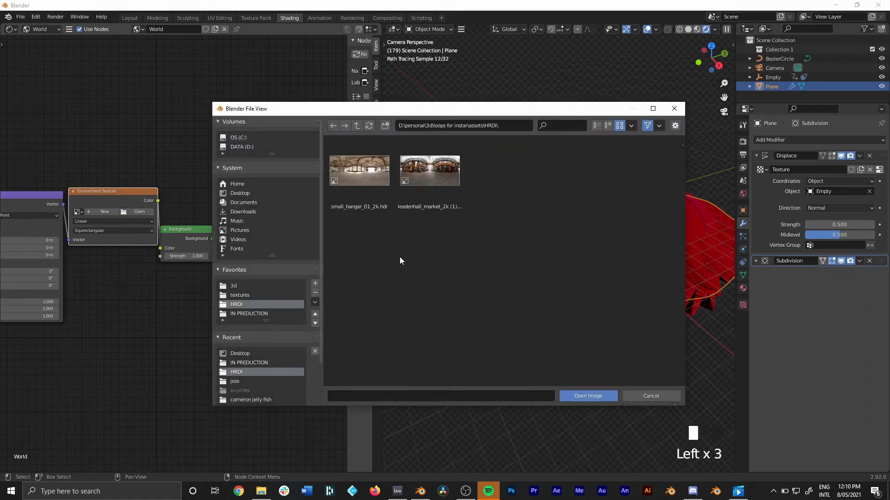
click(409, 174)
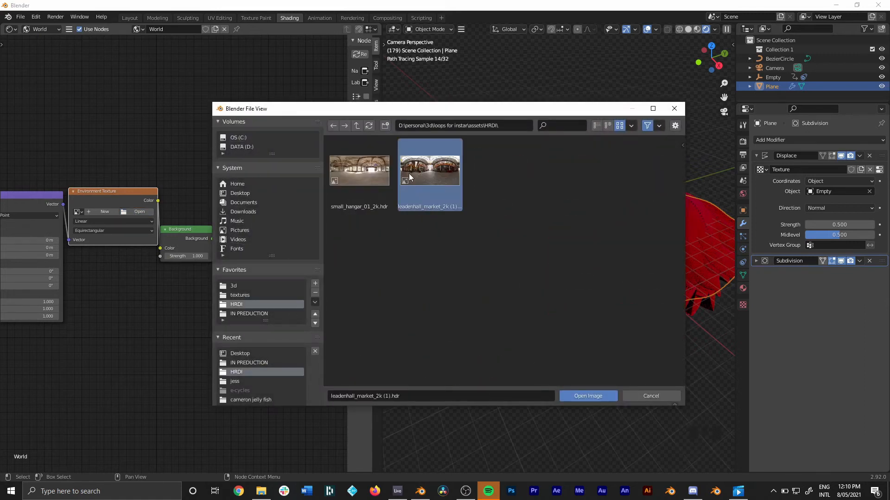
click(577, 397)
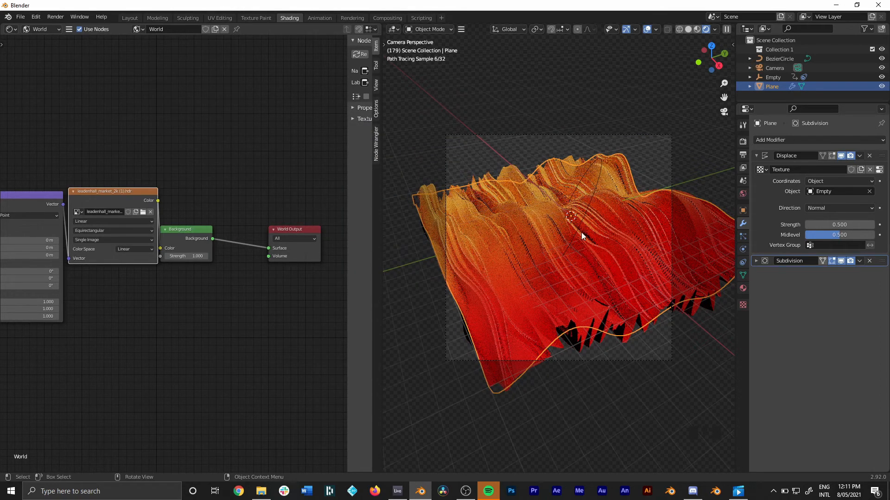
Add a Sun light to the scene and raise it above the terrain to about 13.7 m on the Z axis.
mouse_move(563, 252)
ctrl+middle_down()
mouse_move(522, 266)
mouse_move(567, 227)
ctrl+middle_up()
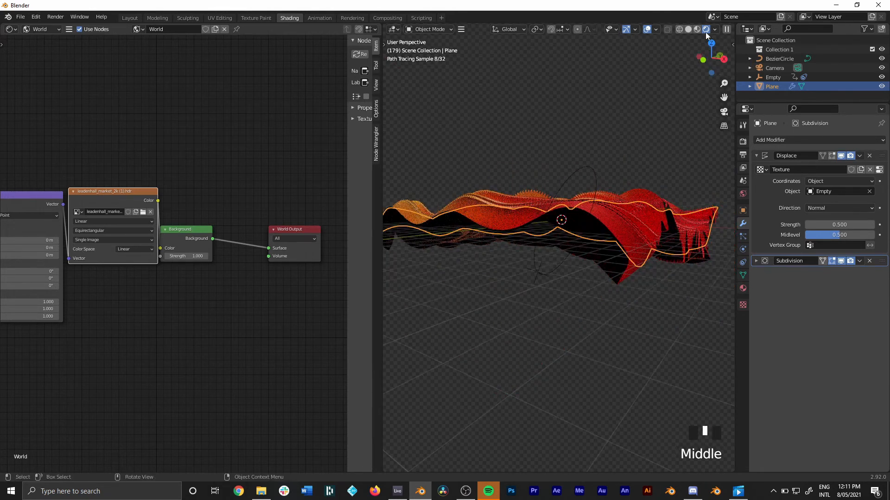
key(shift+a)
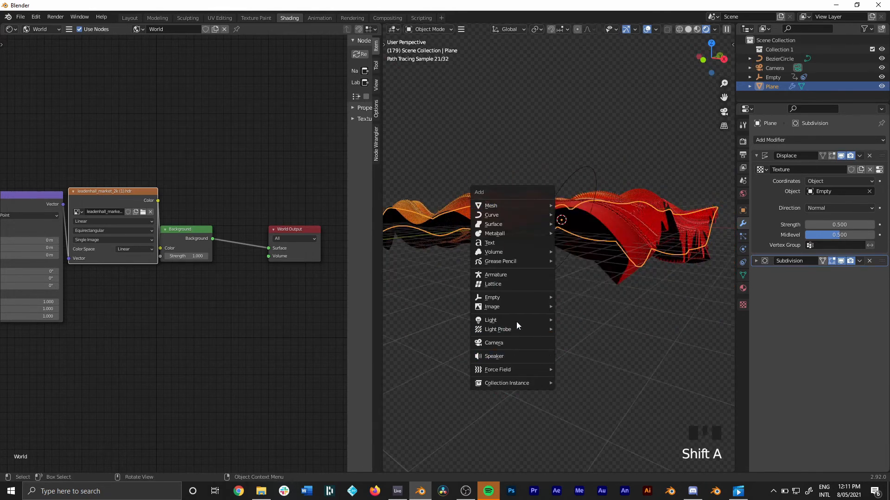
mouse_move(519, 321)
click(582, 332)
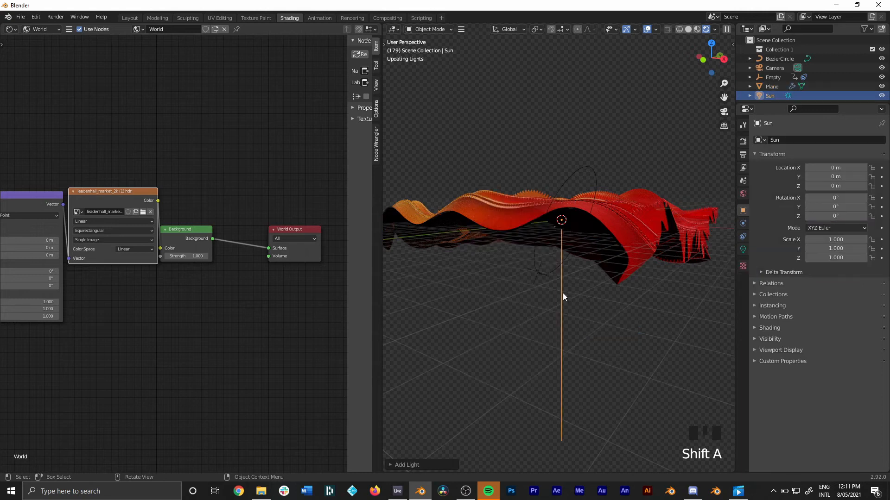
key(g)
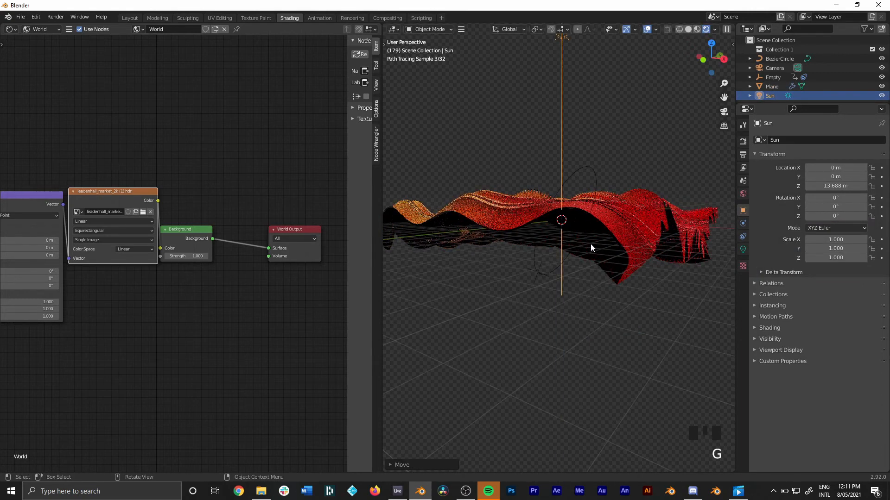
click(591, 243)
middle_drag(590, 244, 525, 273)
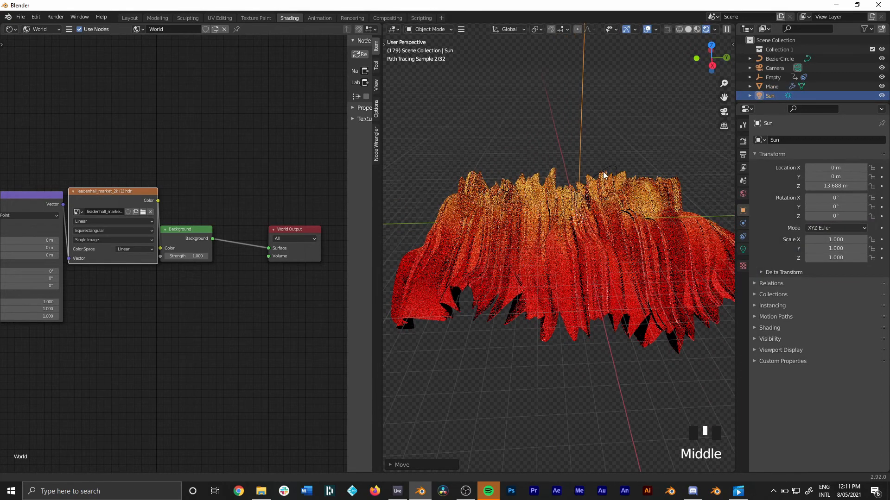
ctrl+middle_drag(603, 171, 612, 238)
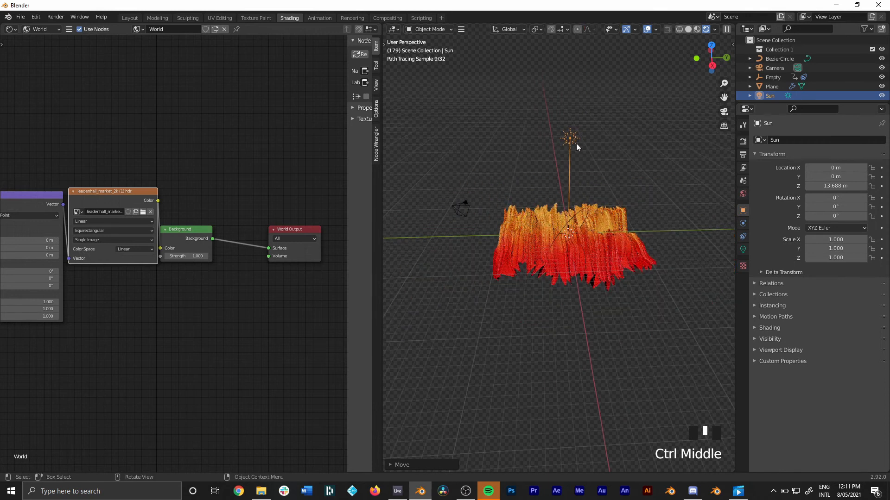
Select the Sun light above the terrain and set its strength to 10.
click(664, 232)
click(569, 138)
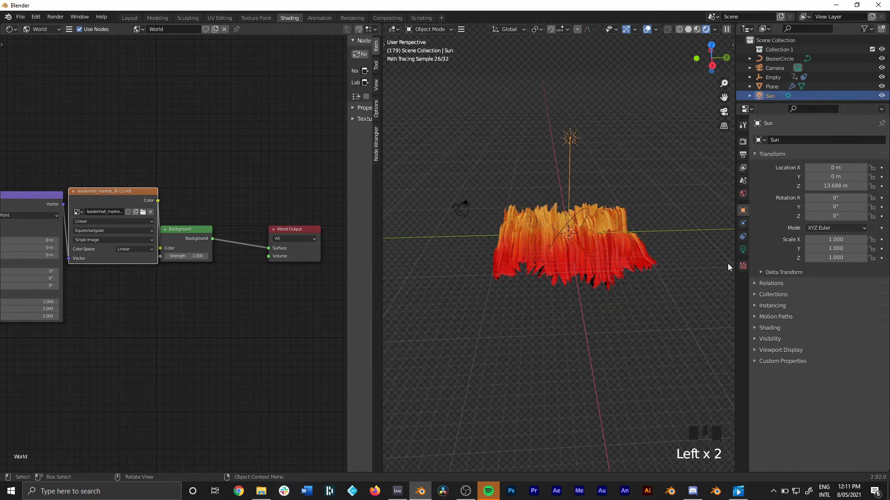
click(742, 249)
click(841, 200)
text(10)
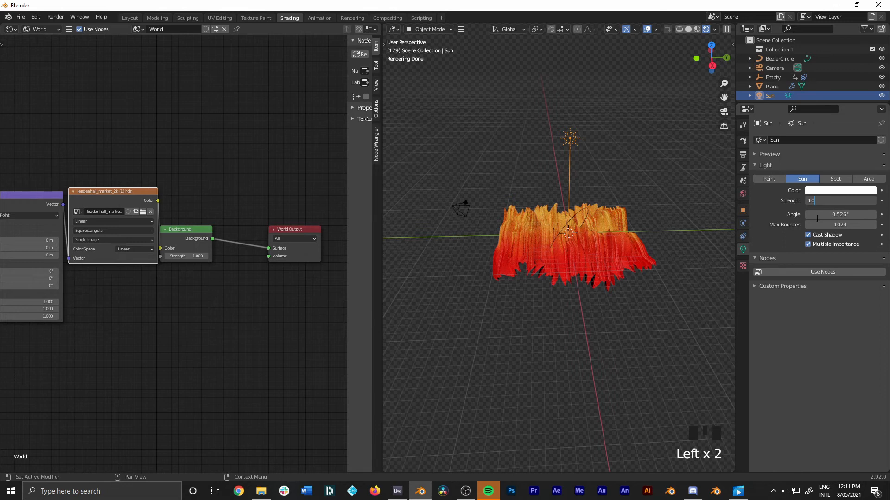
key(Return)
Move the Sun light along negative Y, rotate it about the X axis to shine towards the terrain, and view through the camera.
drag(562, 131, 608, 167)
key(g)
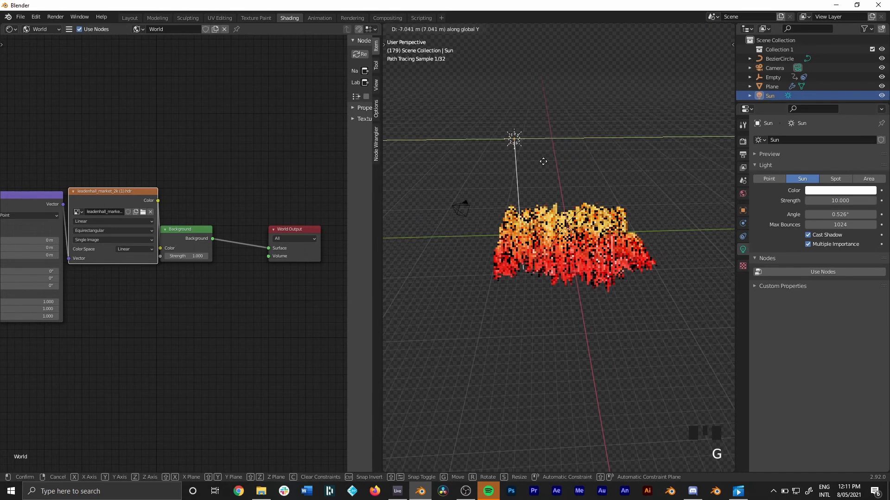
click(514, 158)
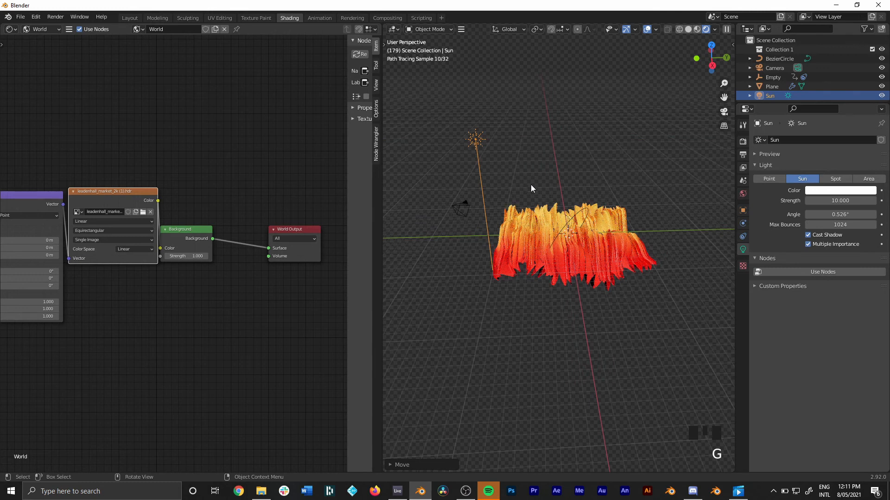
key(r)
key(x)
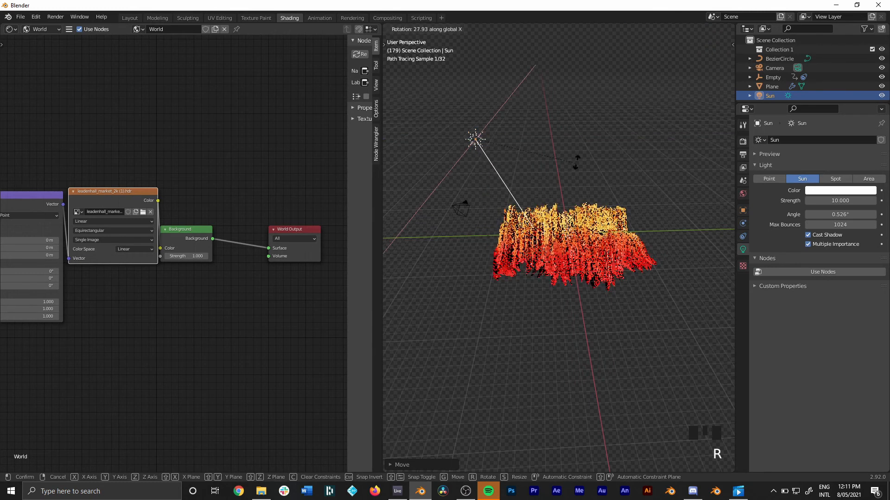
click(597, 138)
key(KP_0)
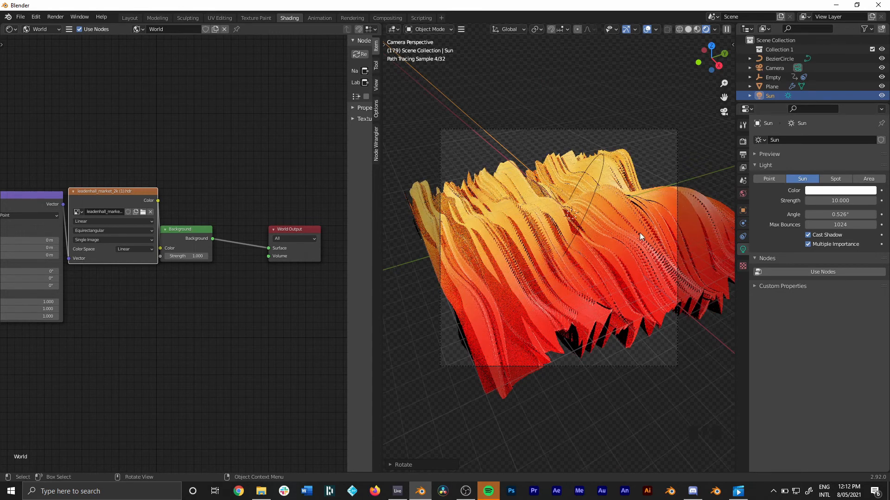
Set the Cycles render samples to 50.
click(743, 142)
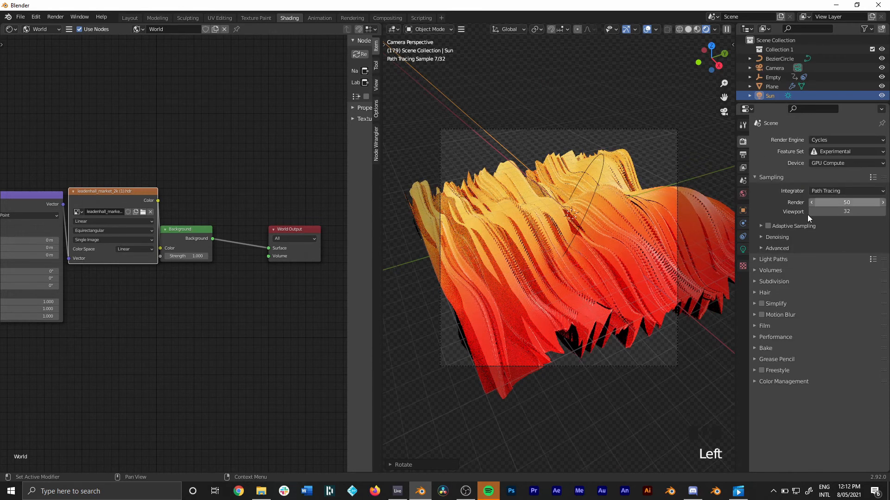
click(846, 202)
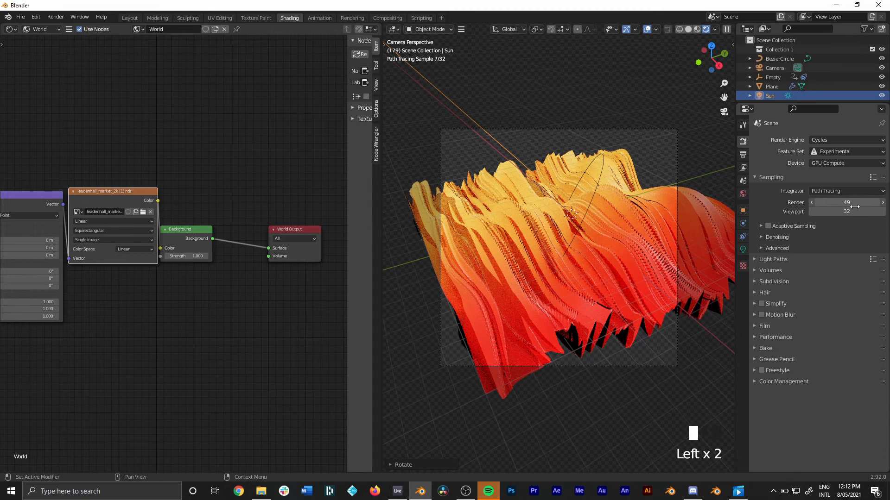
click(853, 205)
text(39)
key(ctrl+a)
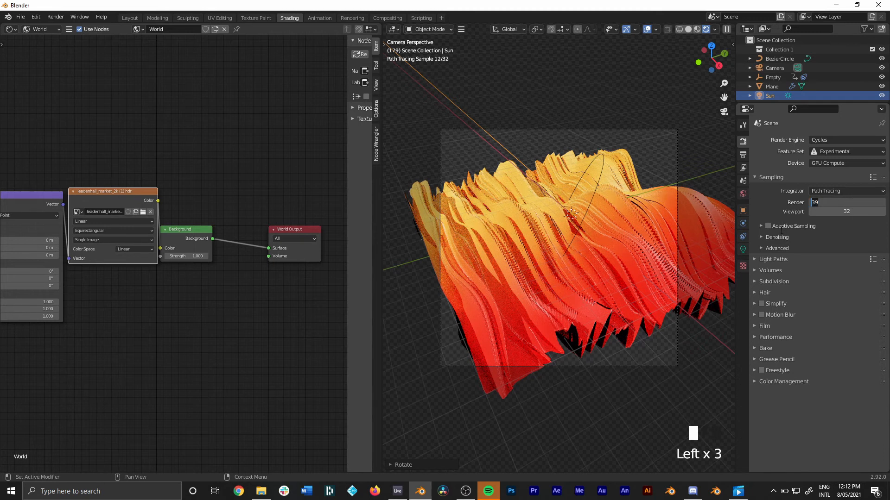
text(50)
key(Return)
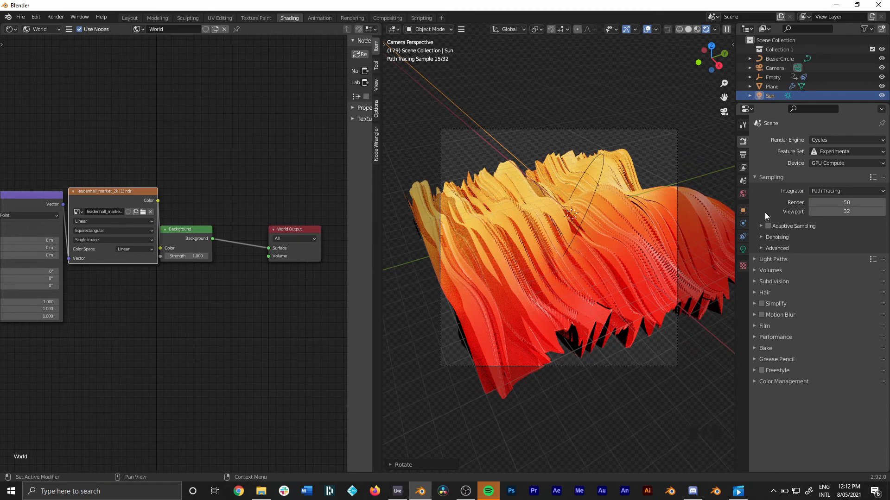
Switch to the Compositing workspace and delete the existing Denoise, Lens Distortion and Viewer nodes.
click(387, 18)
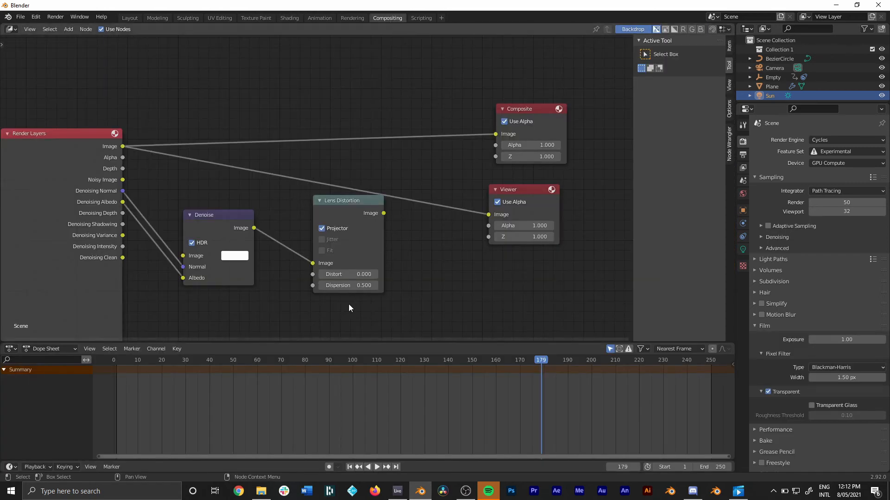
drag(348, 304, 227, 240)
key(Delete)
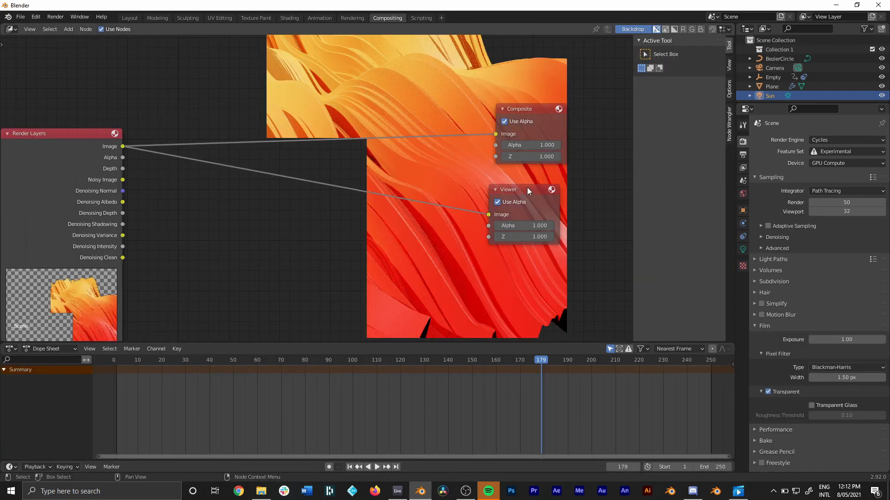
click(524, 190)
key(Delete)
scroll(357, 216, down, 2)
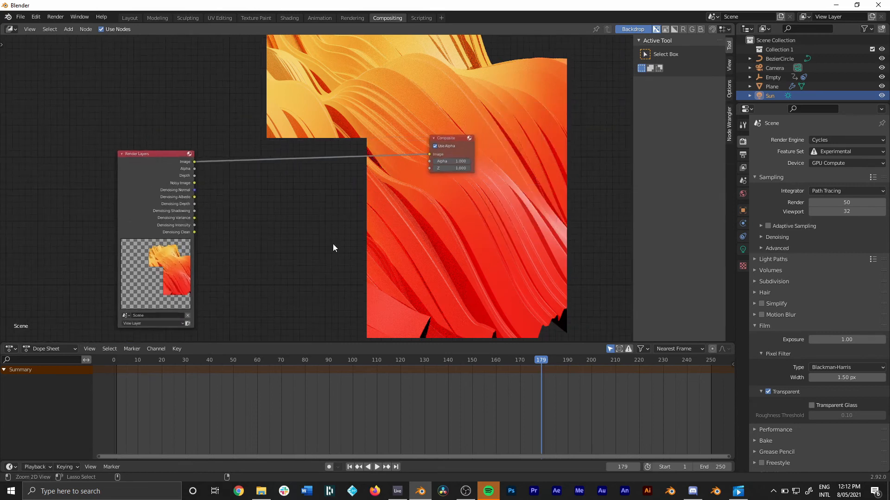
Reposition the Render Layers node and insert a Denoise node on the link between Render Layers and Composite.
drag(153, 165, 191, 139)
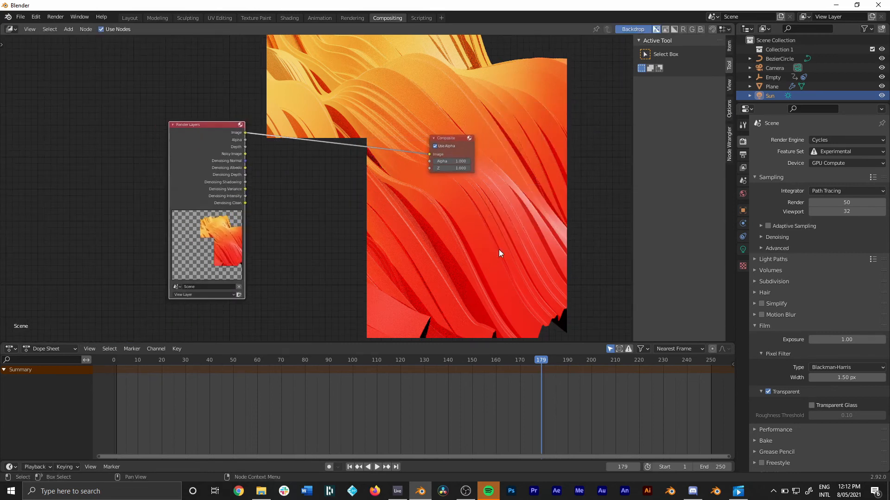
scroll(437, 191, up, 1)
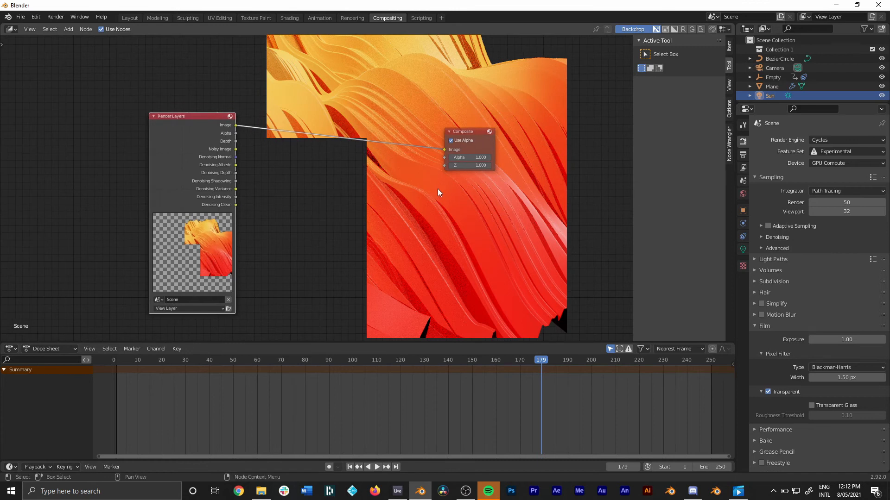
key(shift+a)
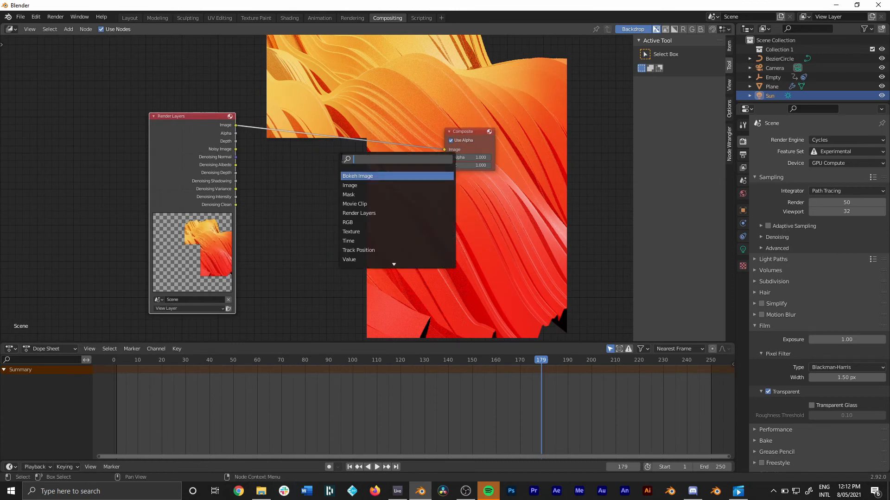
text(de)
click(361, 186)
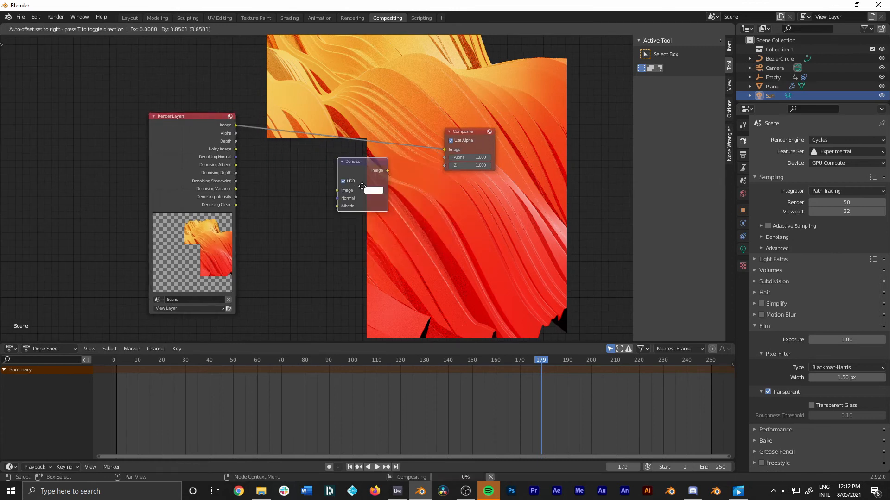
click(341, 141)
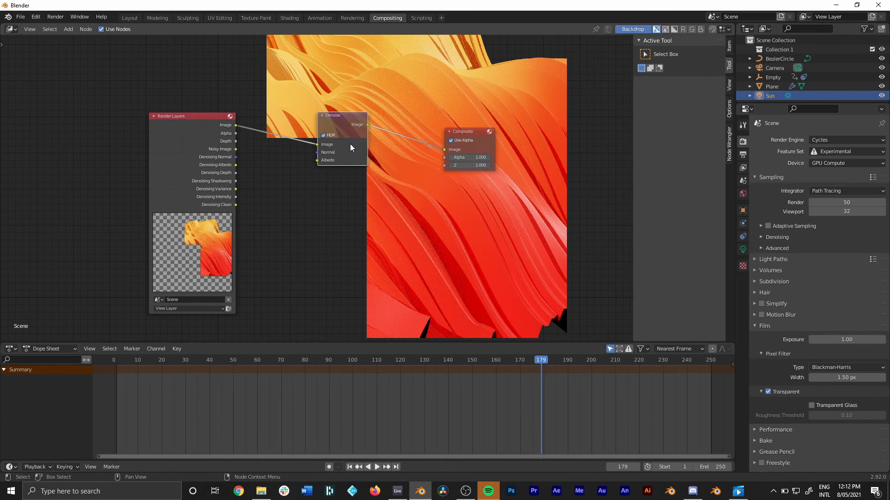
Add a Viewer node below Composite and connect the Denoise node's Image output to its Image input.
key(shift+a)
click(358, 185)
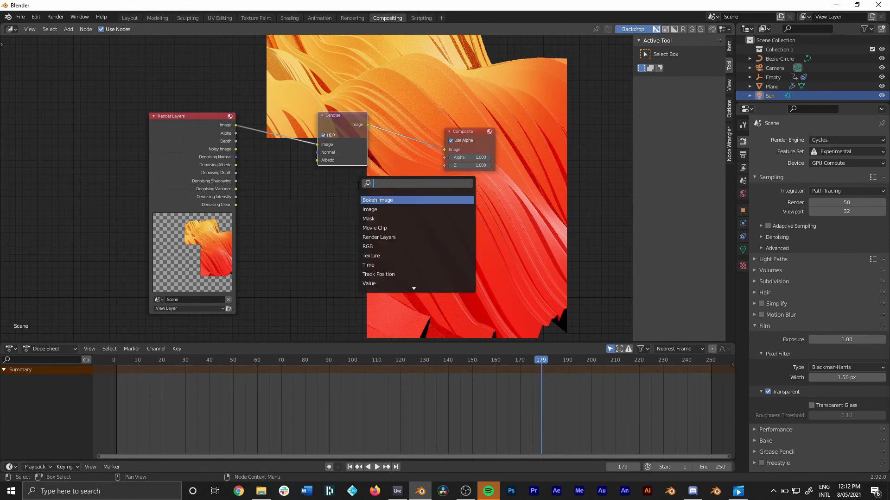
text(v)
click(374, 218)
click(458, 213)
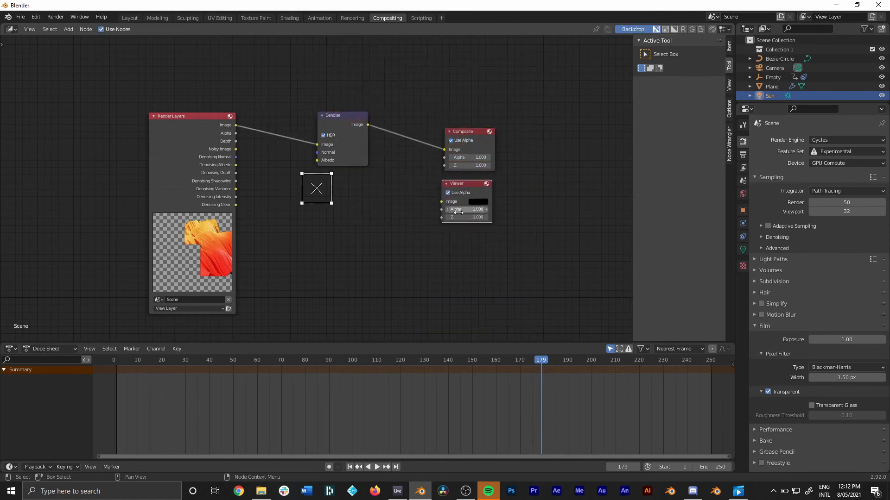
drag(441, 201, 367, 126)
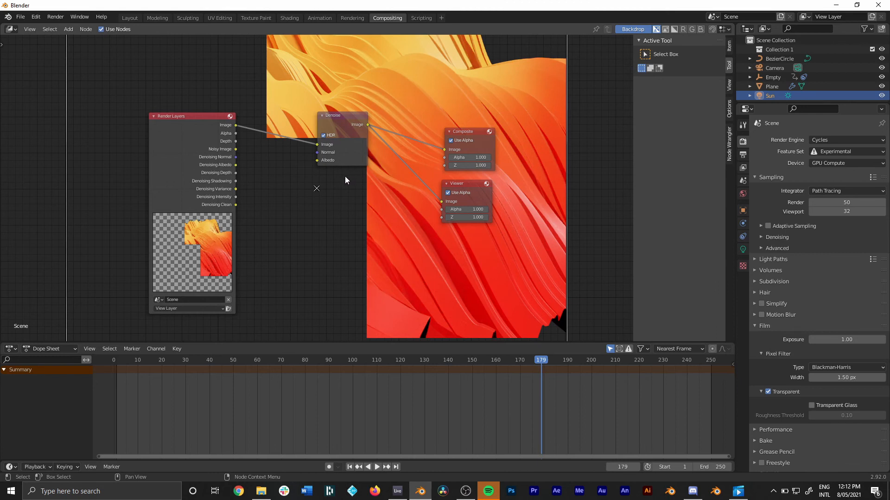
Keep the view layer's Denoising Data pass enabled and connect Denoising Normal and Denoising Albedo to the Denoise node's Normal and Albedo inputs.
click(742, 168)
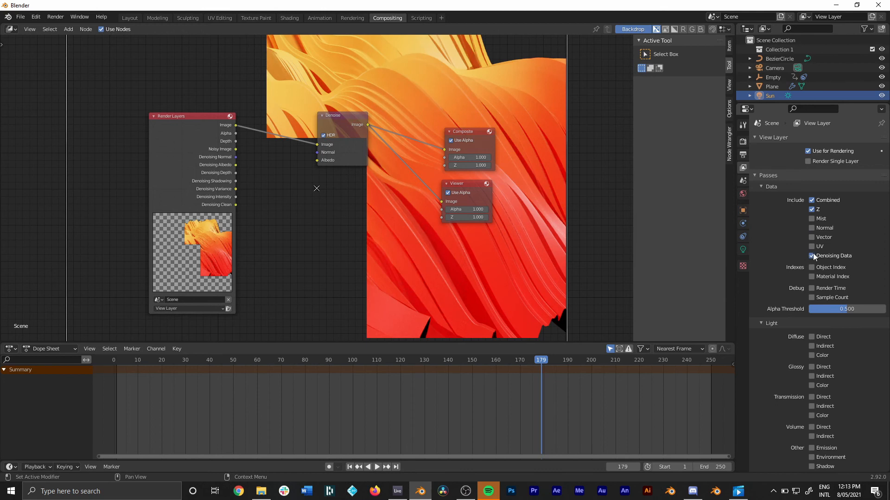
click(811, 256)
click(812, 256)
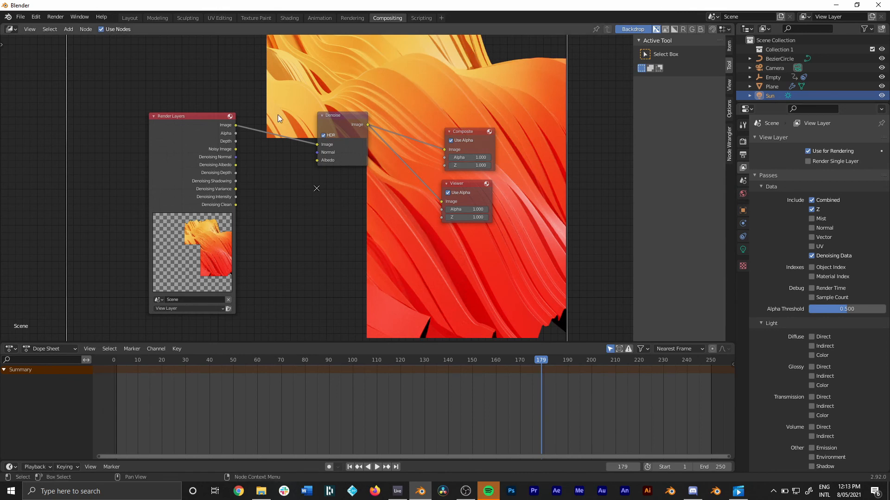
scroll(274, 187, up, 3)
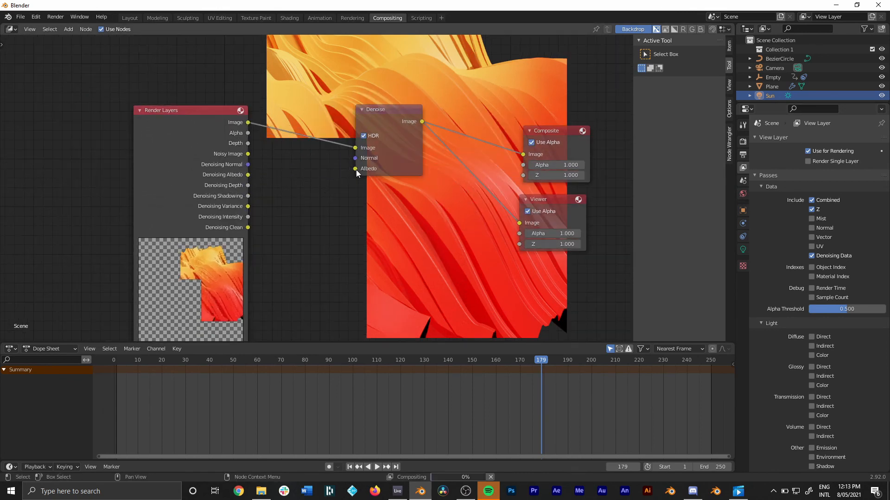
mouse_move(355, 169)
mouse_down()
mouse_move(252, 176)
mouse_move(249, 168)
mouse_move(361, 162)
mouse_up()
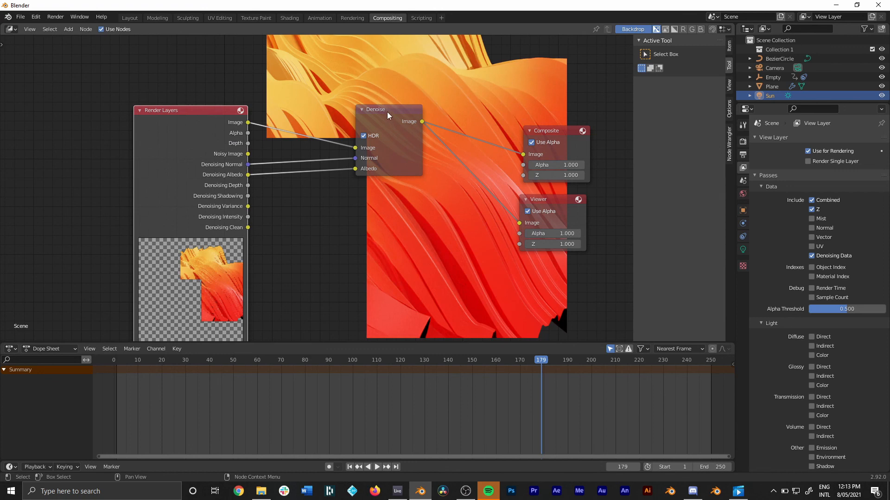
drag(387, 113, 316, 207)
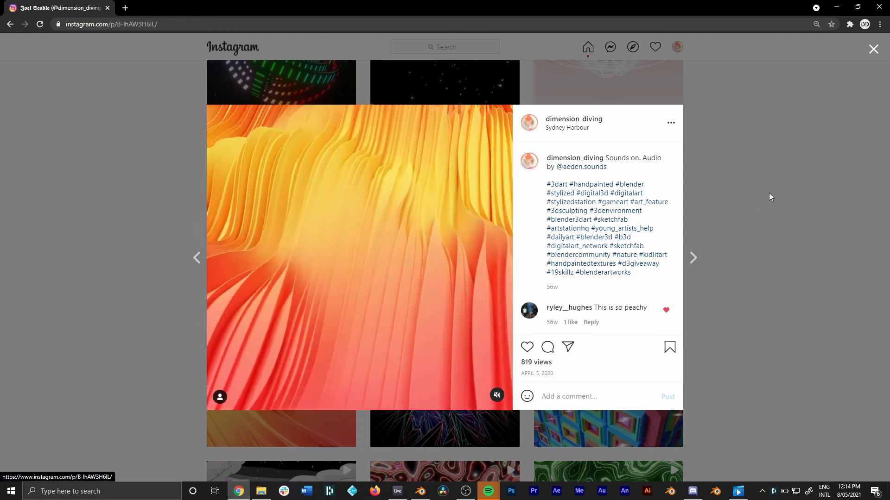
Close the open Instagram post and browse the artist's profile header and most recent posts.
click(873, 50)
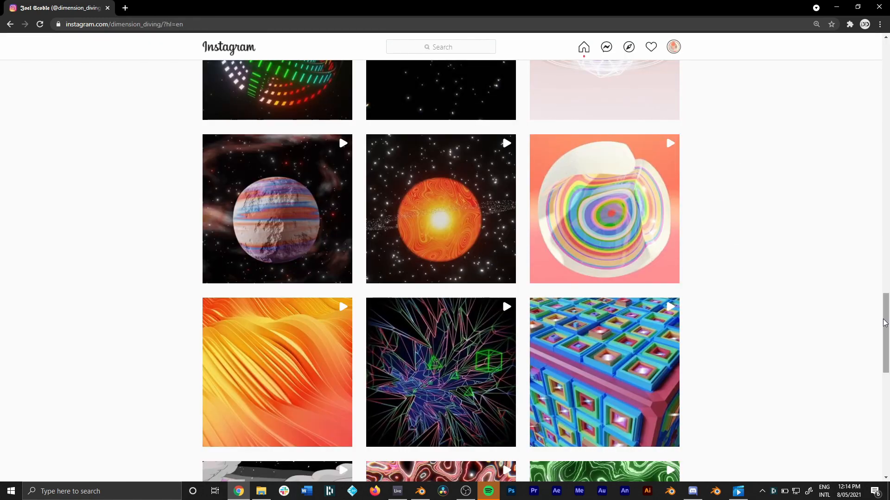
drag(886, 325, 887, 107)
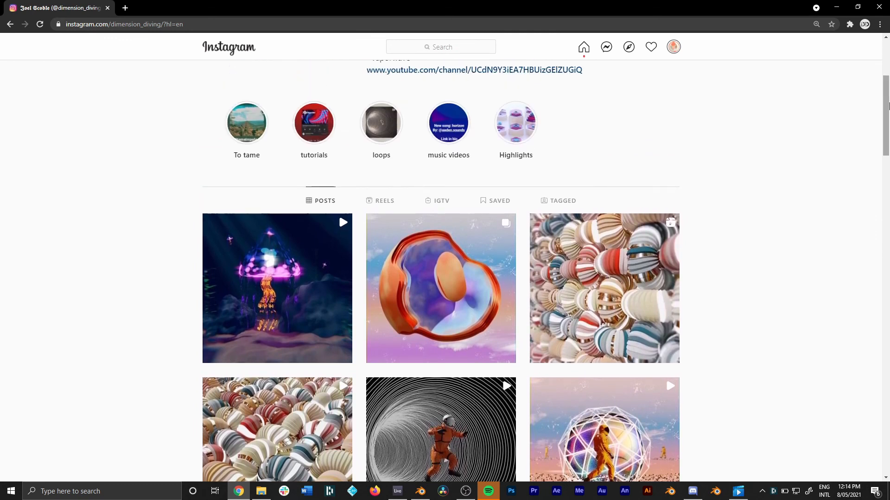
drag(888, 106, 889, 70)
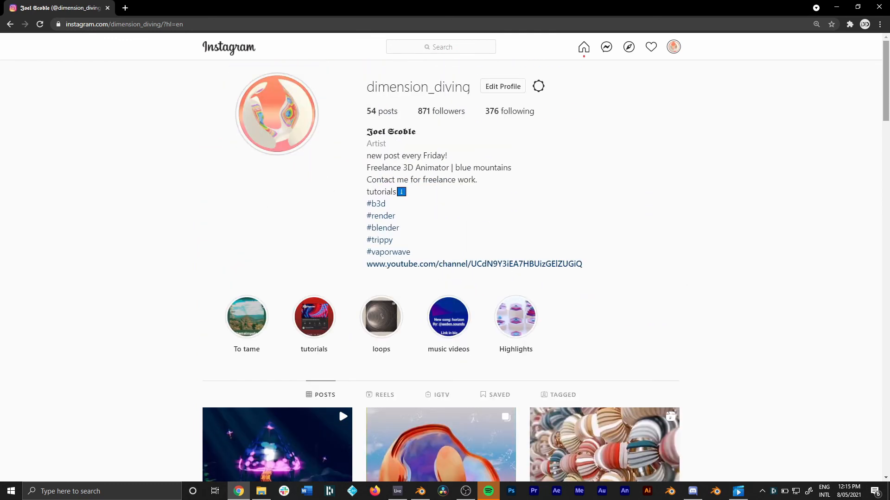
drag(889, 106, 889, 148)
drag(889, 109, 889, 106)
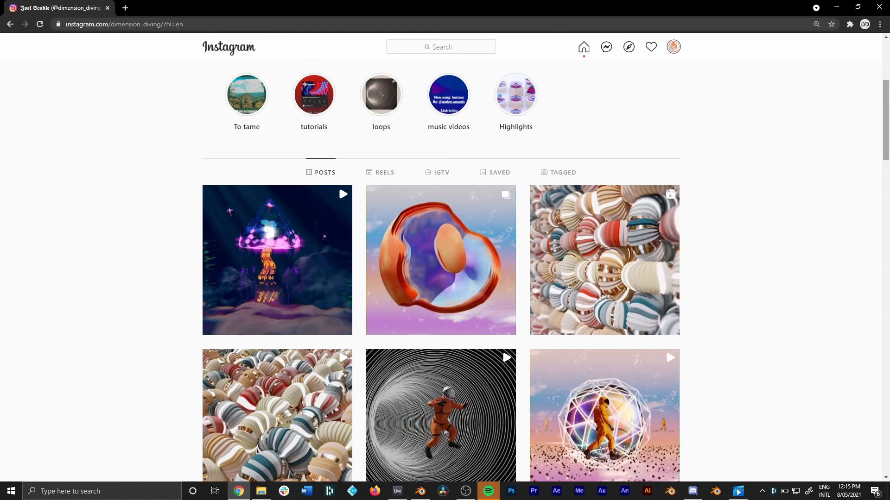